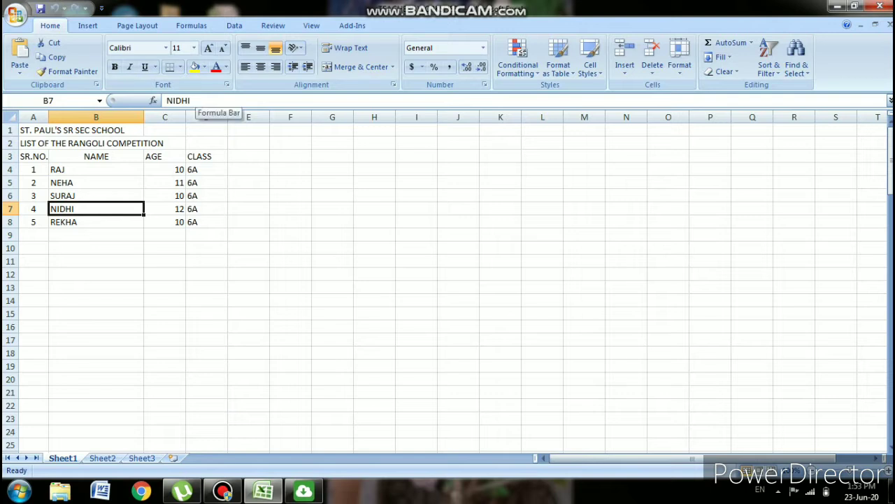
Look over the empty rows and columns beyond the student list and return to the list's first row
left_click(196, 101)
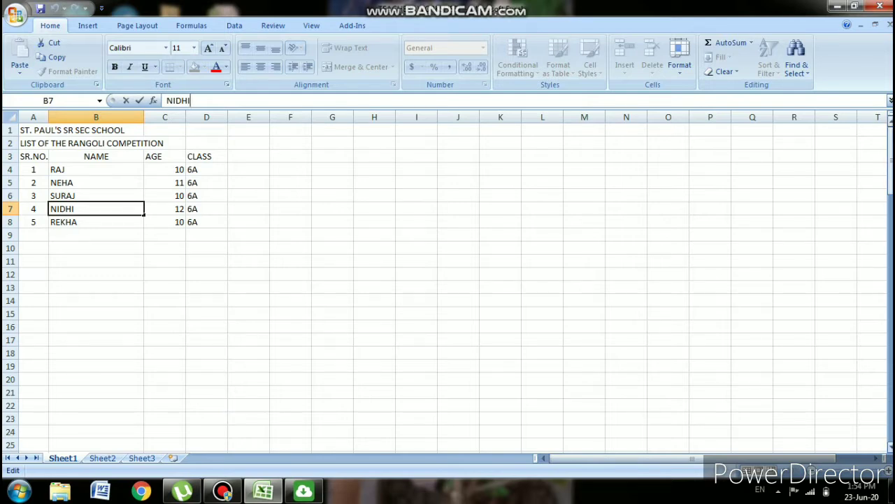
scroll(447, 279, "down", 2)
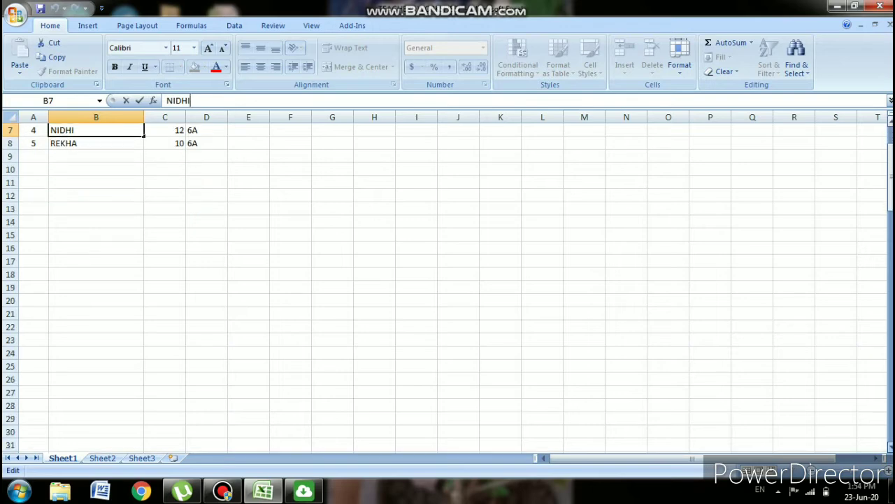
scroll(447, 279, "down", 3)
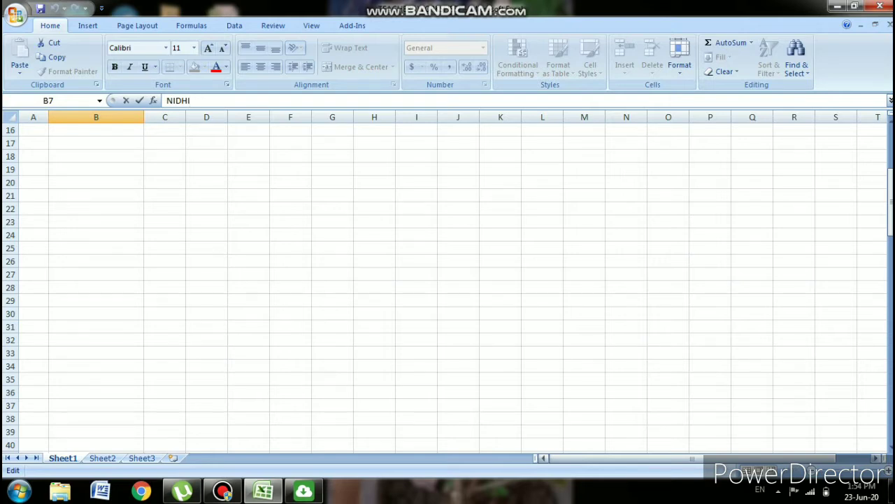
scroll(447, 280, "right", 5)
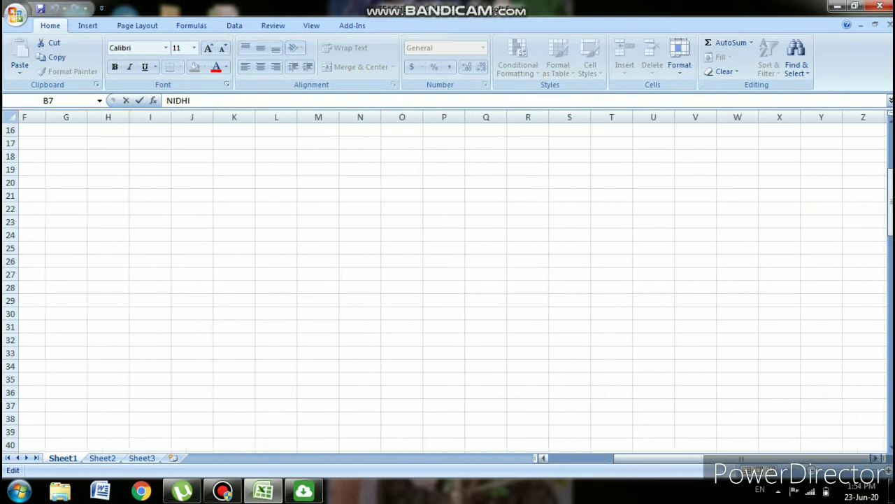
scroll(447, 280, "right", 7)
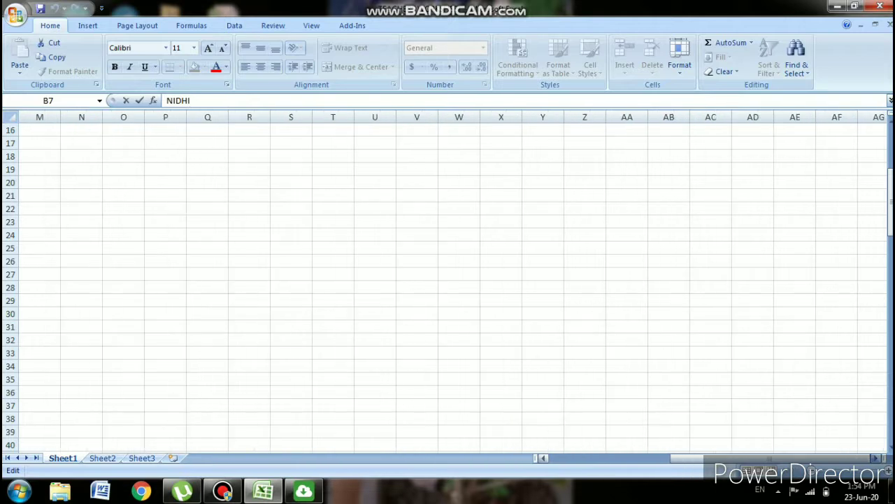
scroll(447, 280, "left", 1)
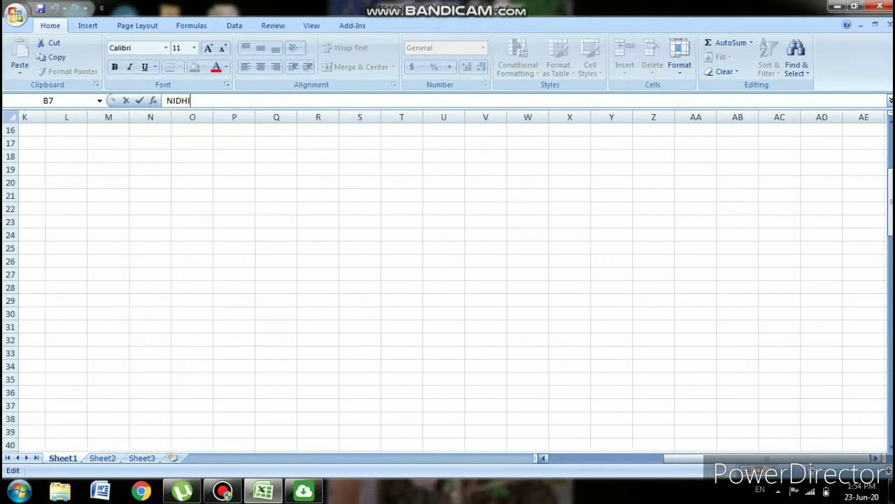
scroll(448, 279, "left", 10)
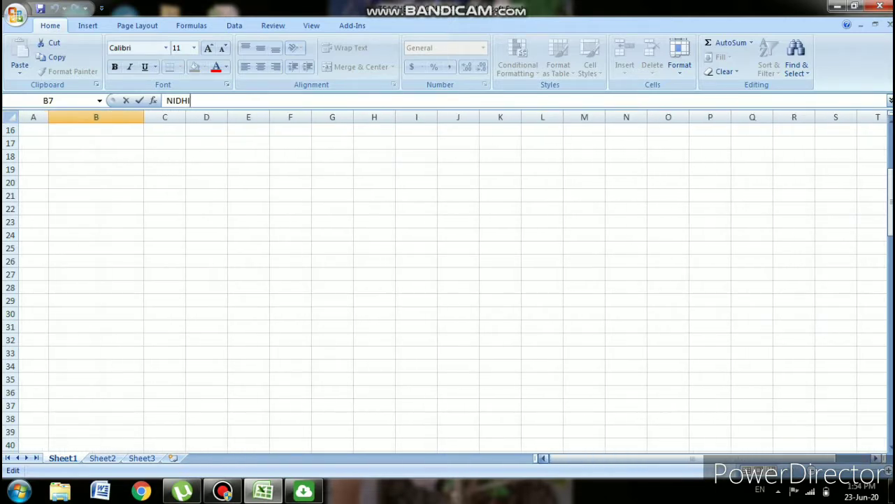
scroll(448, 279, "up", 1)
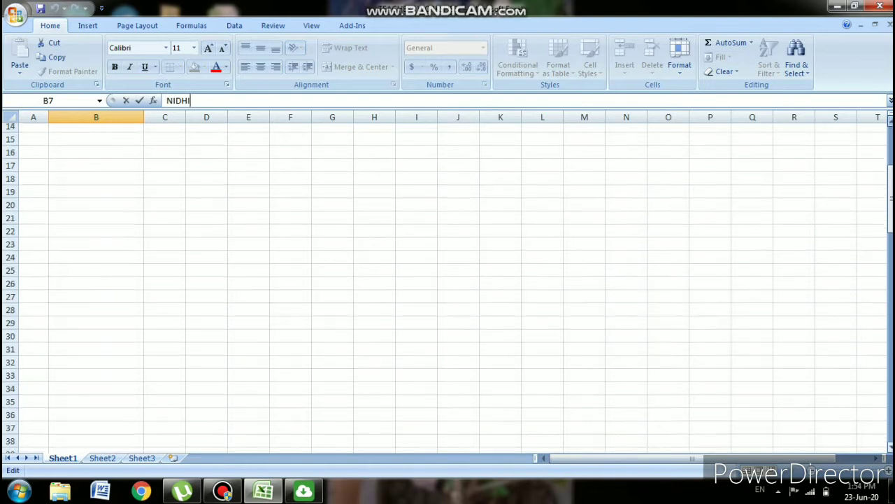
scroll(448, 280, "up", 4)
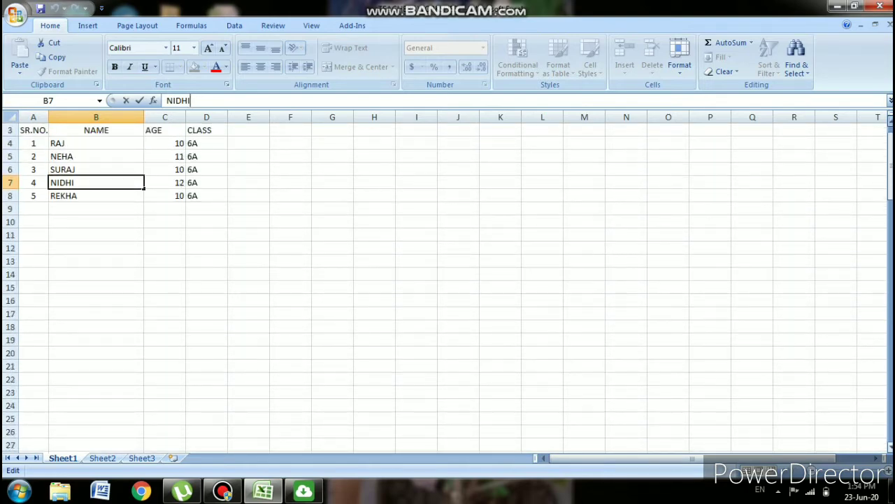
scroll(447, 280, "up", 1)
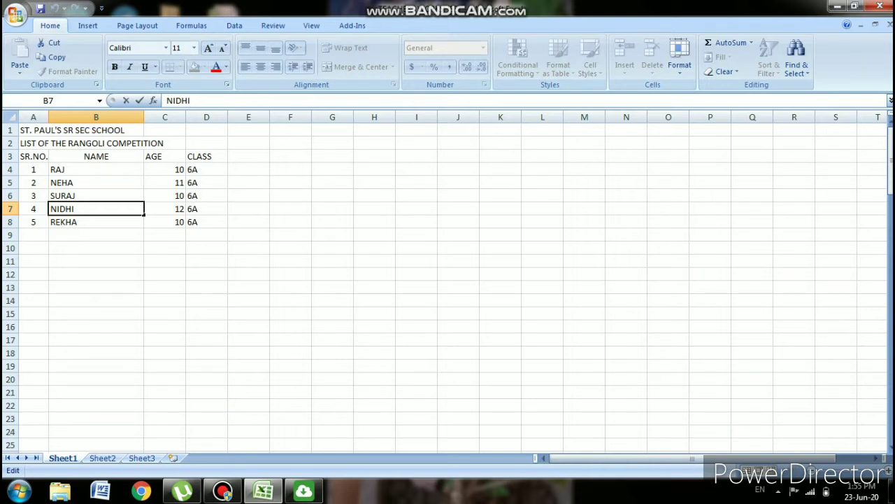
Starting from cell A1, find all cells containing the fourth student's name
left_click(24, 128)
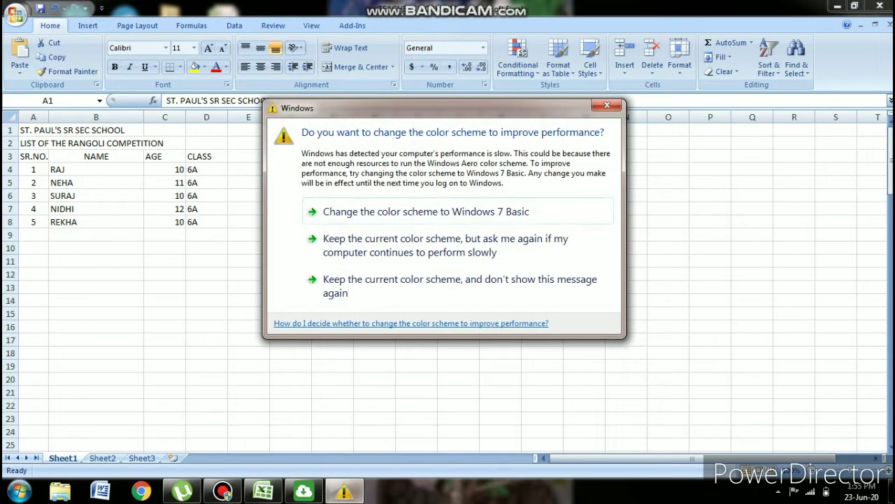
left_click(607, 106)
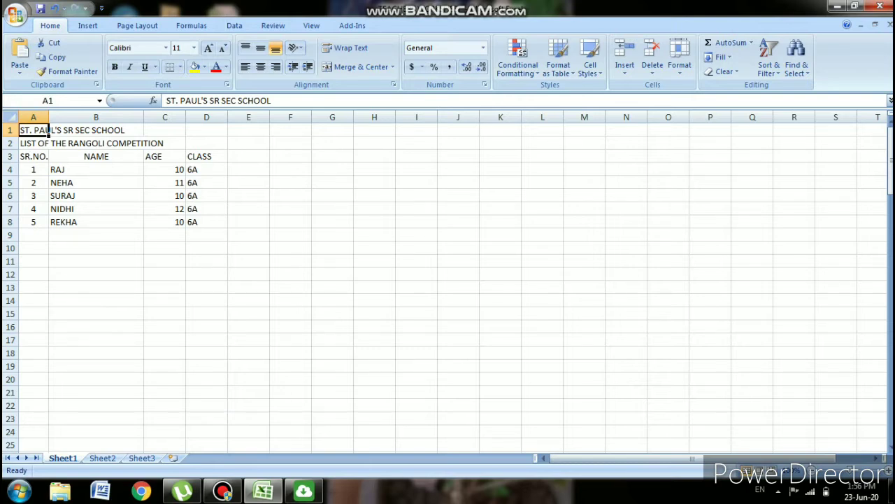
key("ctrl+f")
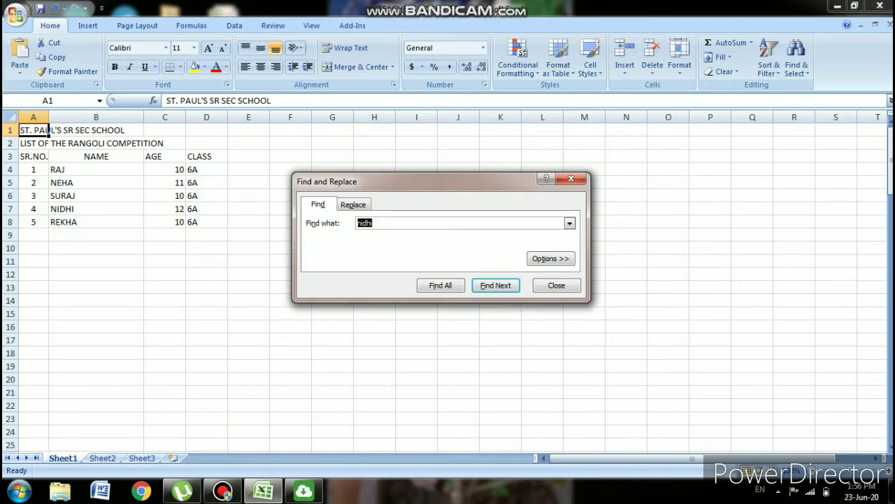
key("BackSpace")
type("NIDHU")
key("BackSpace")
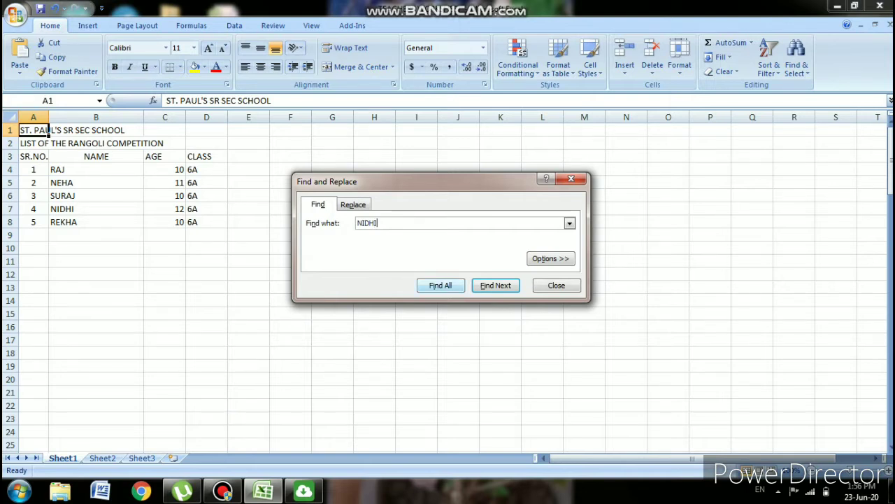
left_click(440, 285)
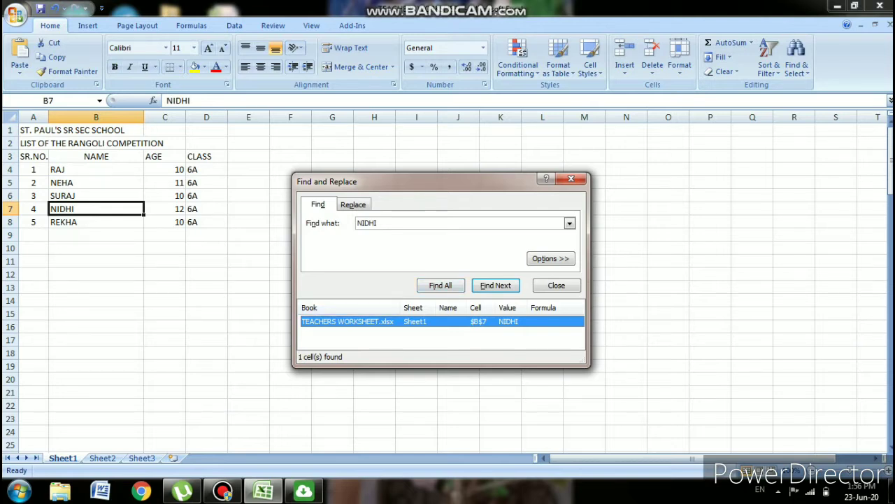
left_click(571, 178)
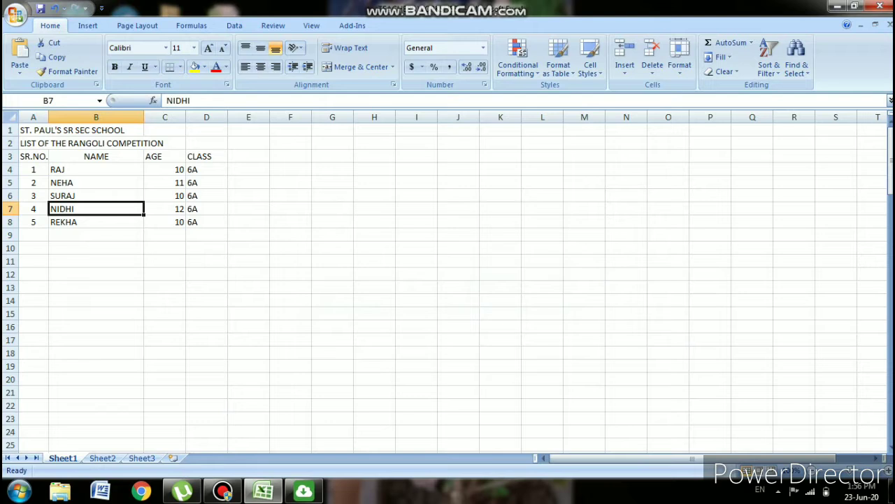
Repeat the Find All search for the same student name, starting again from cell A1
left_click(33, 130)
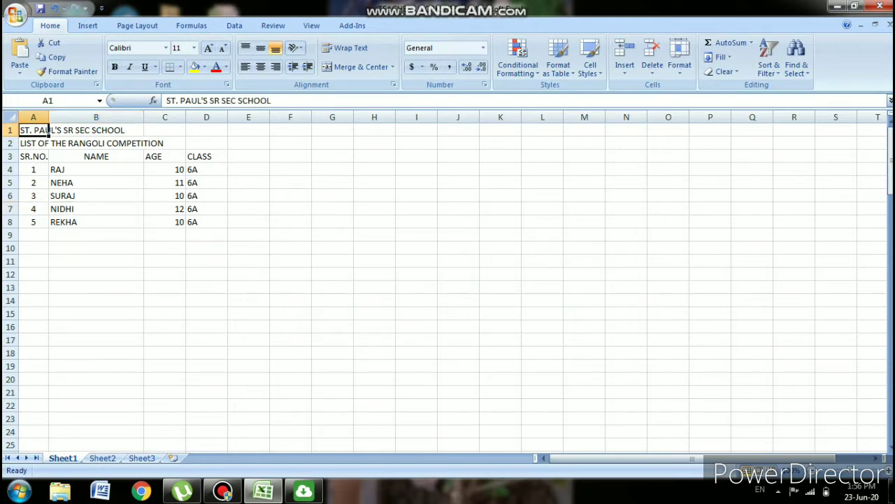
key("ctrl+f")
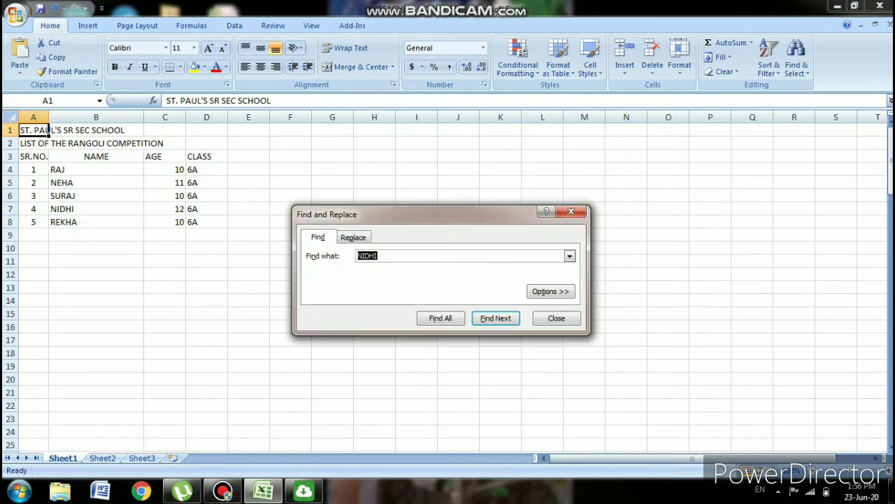
key("alt+i")
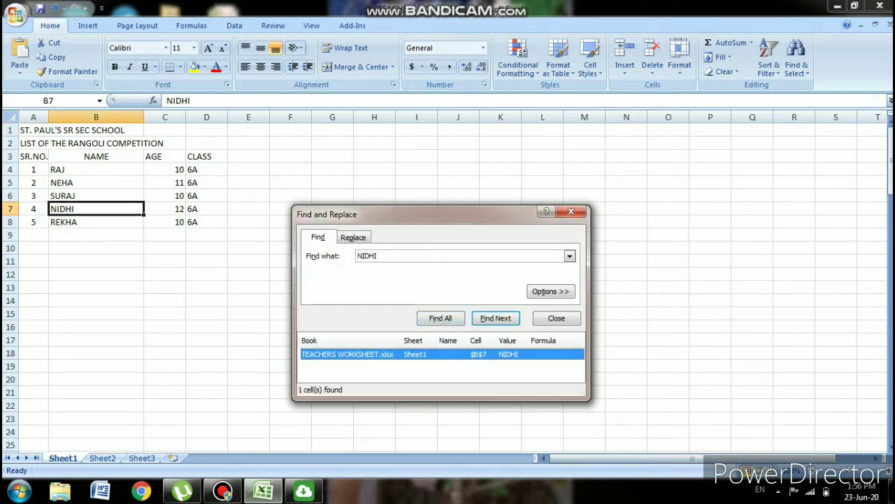
key("Escape")
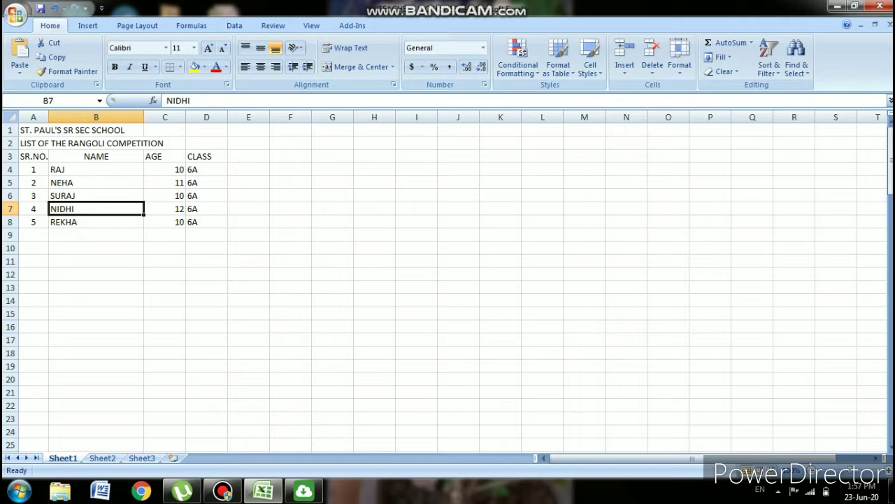
Replace all occurrences of the fourth student's name with the fifth student's name
key("ctrl+f")
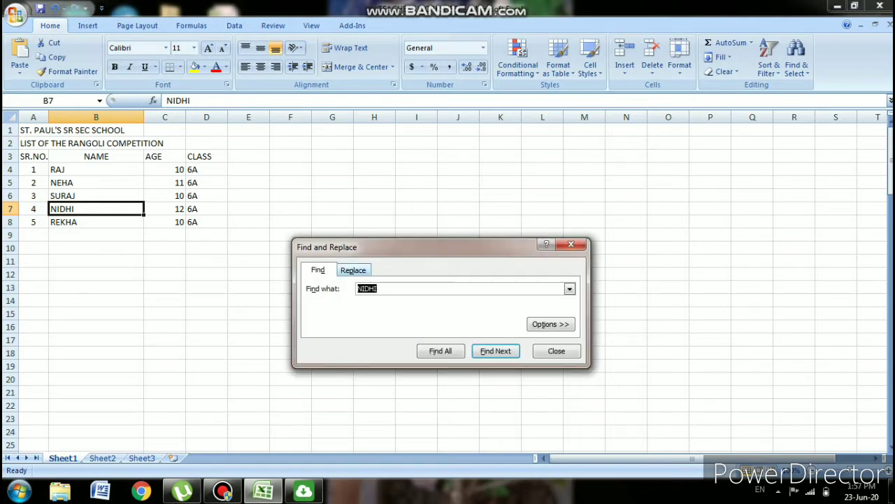
left_click(353, 270)
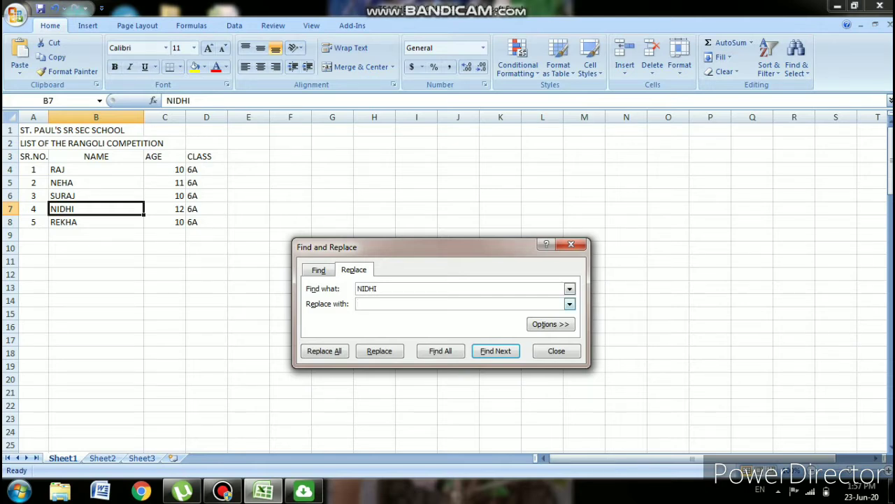
type("NI")
key("BackSpace")
key("BackSpace")
type("REKHA")
left_click(324, 350)
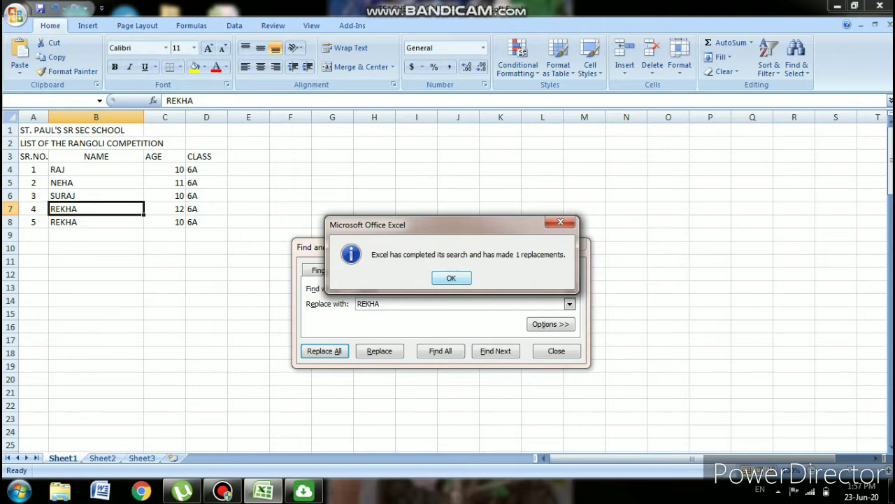
key("Return")
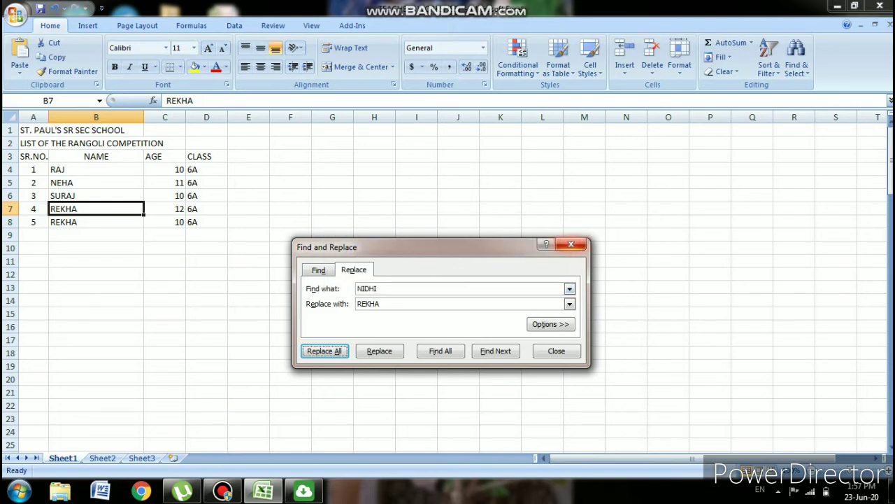
left_click(572, 244)
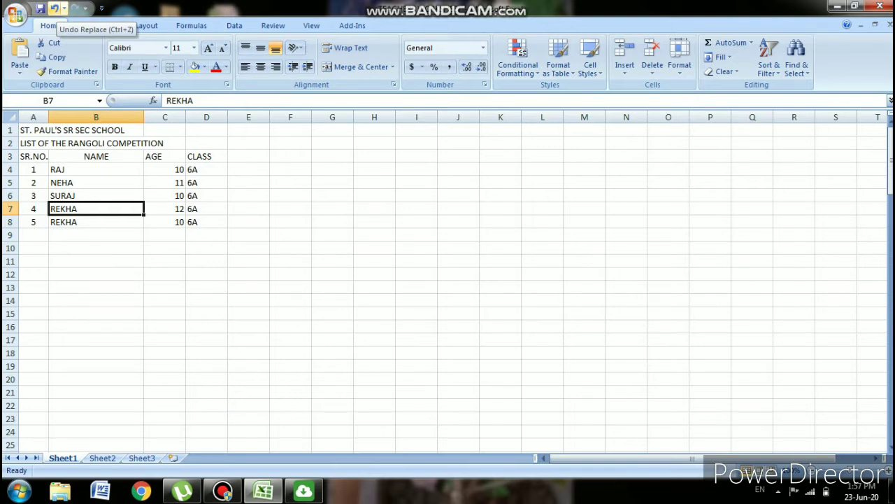
Undo and redo the name replacement in cell B7 two times
left_click(54, 8)
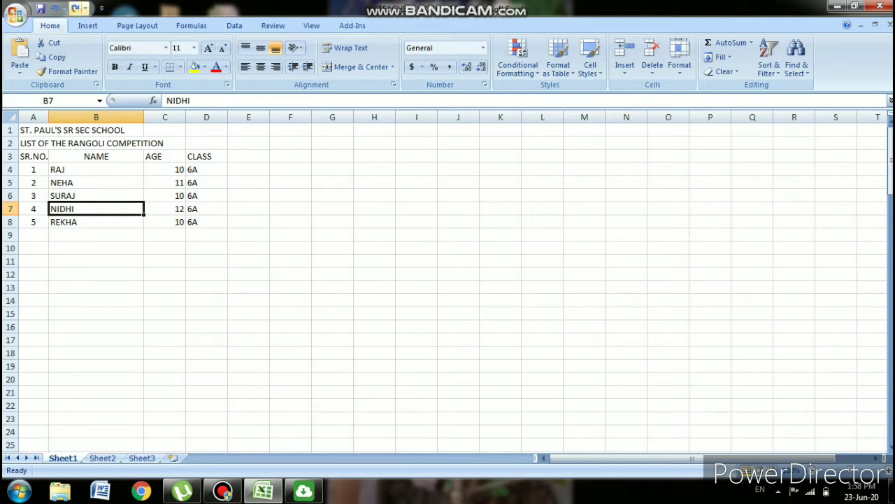
left_click(75, 9)
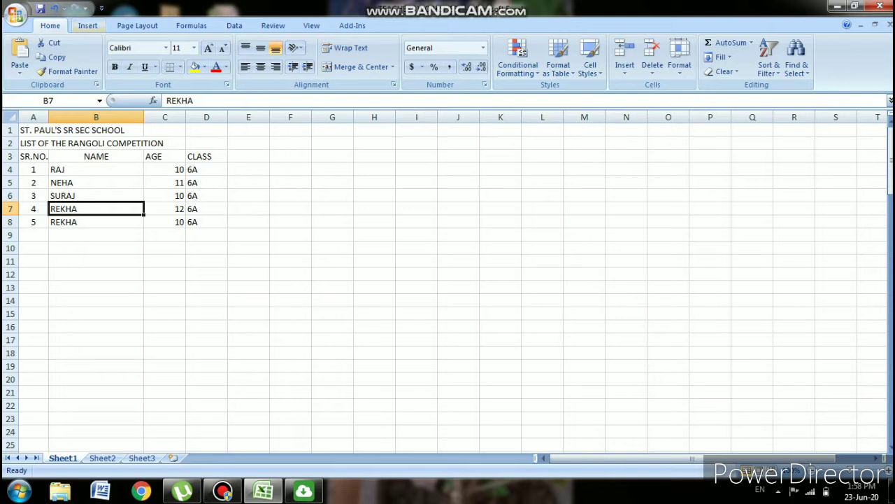
key("ctrl+z")
key("ctrl+y")
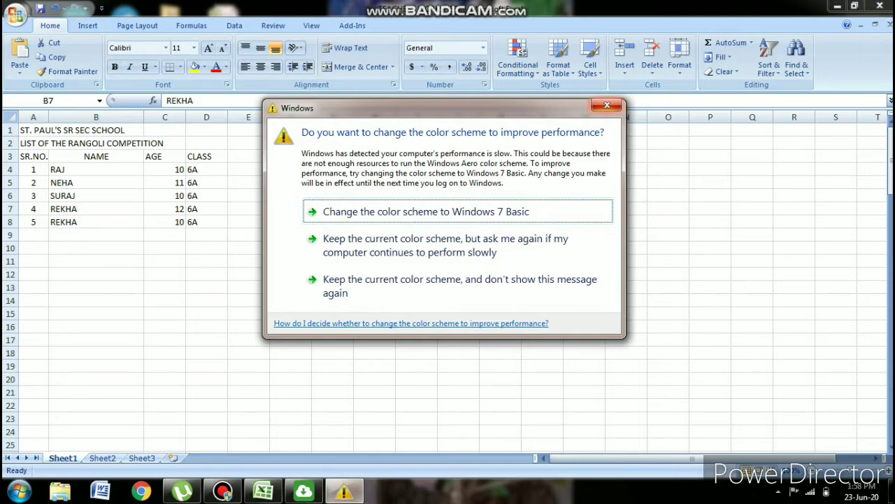
left_click(607, 105)
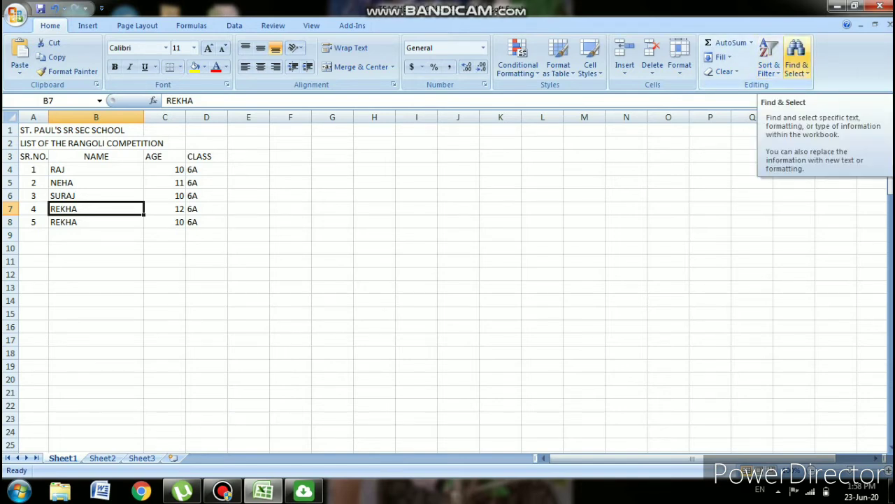
left_click(796, 59)
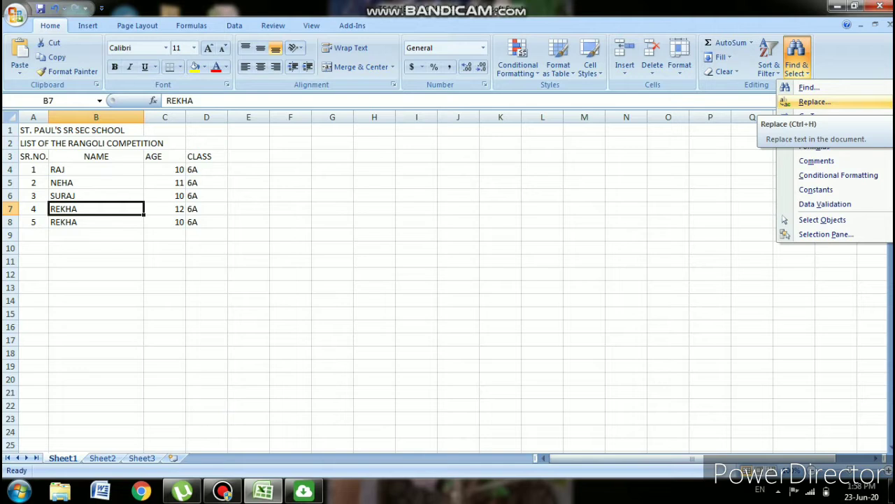
left_click(784, 219)
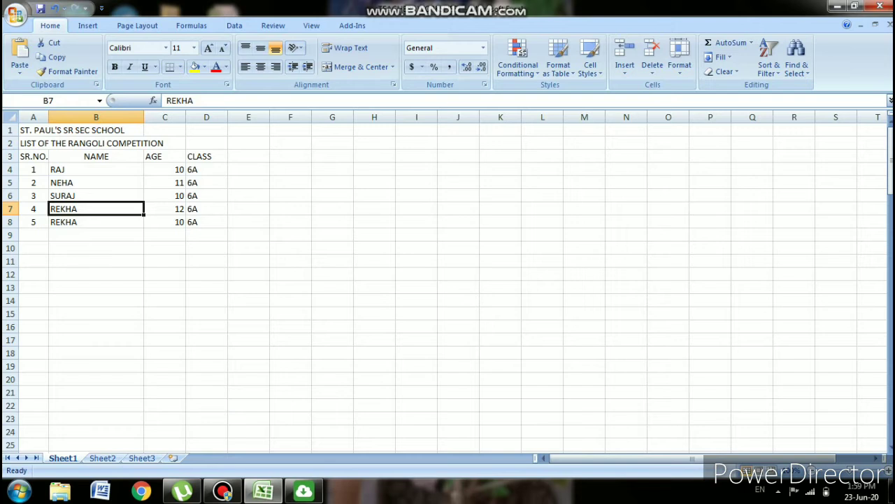
Append a surname in lowercase letters to the first student's name in cell B4
left_click(95, 169)
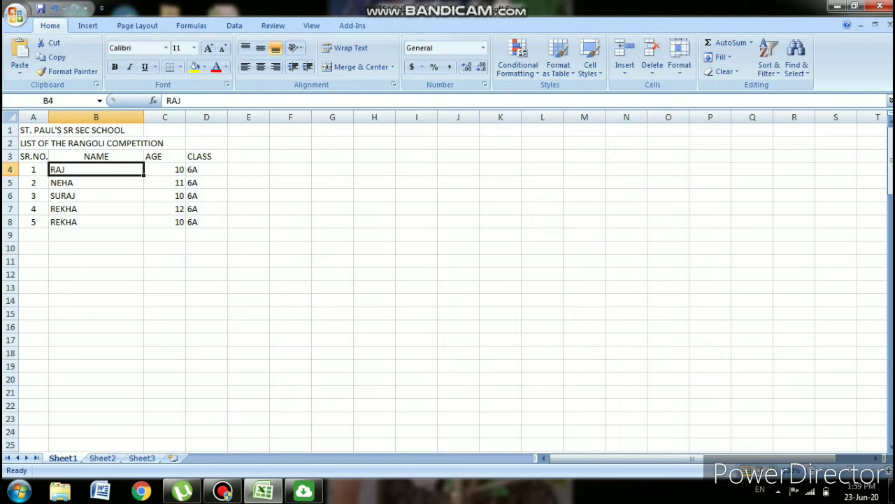
key("F2")
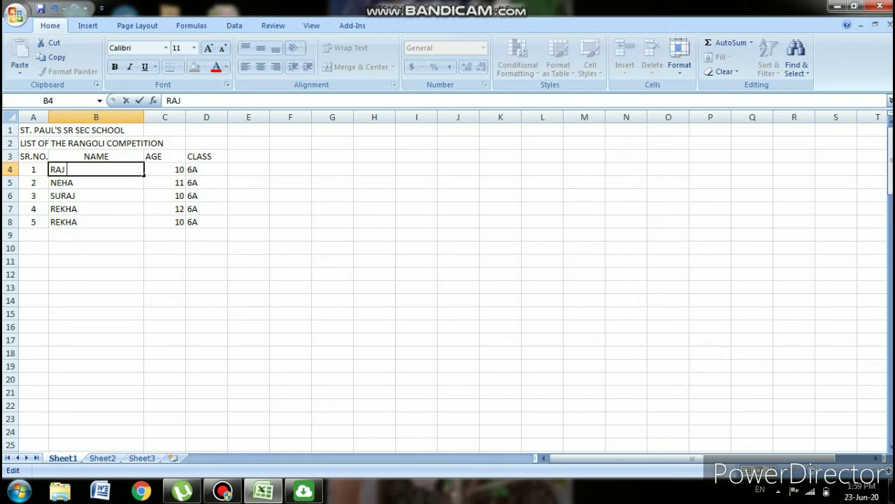
type("mishr")
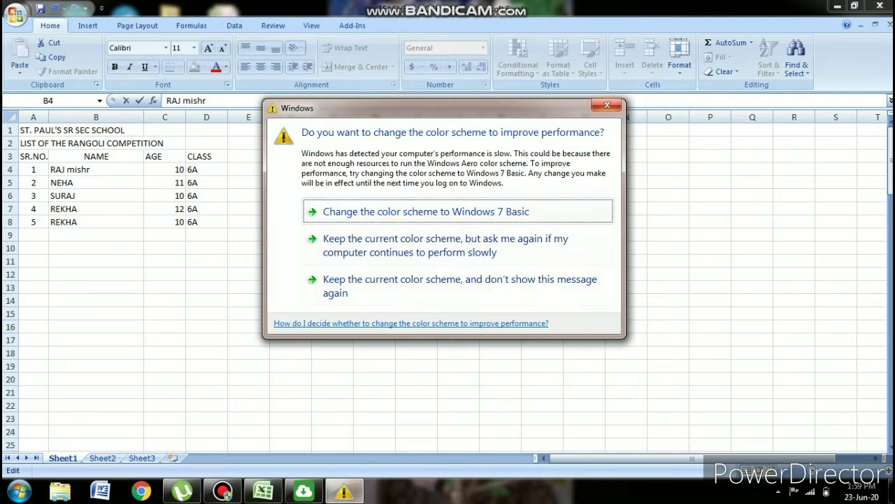
key("Escape")
type("a")
key("Return")
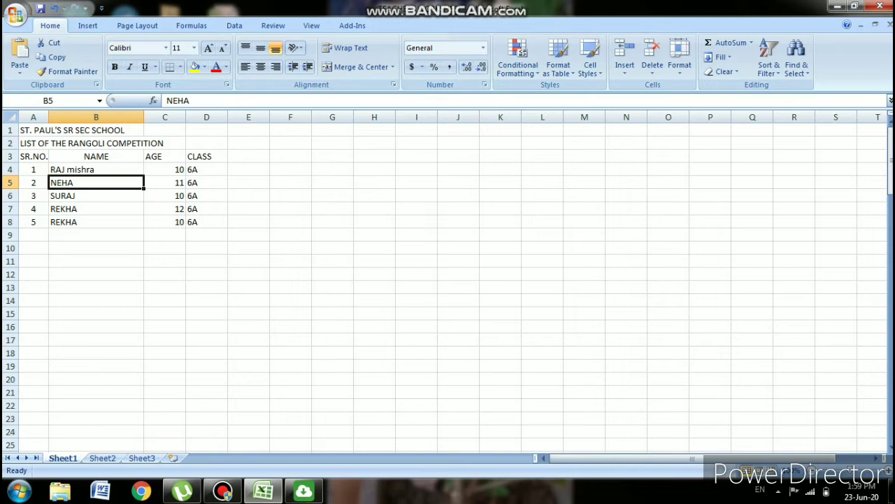
Append a surname in capital letters to the second student's name in cell B5
key("F2")
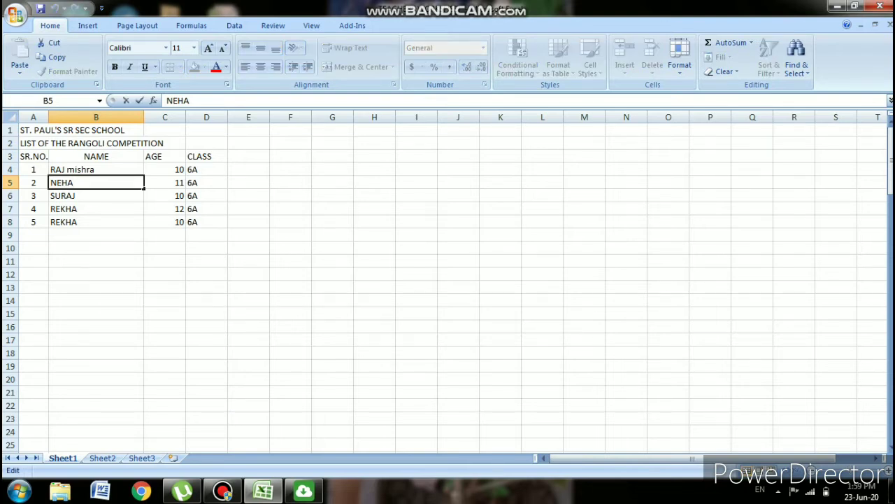
type("S")
type("INGH")
key("BackSpace")
key("BackSpace")
key("BackSpace")
key("BackSpace")
key("BackSpace")
type("SHARMA")
key("Return")
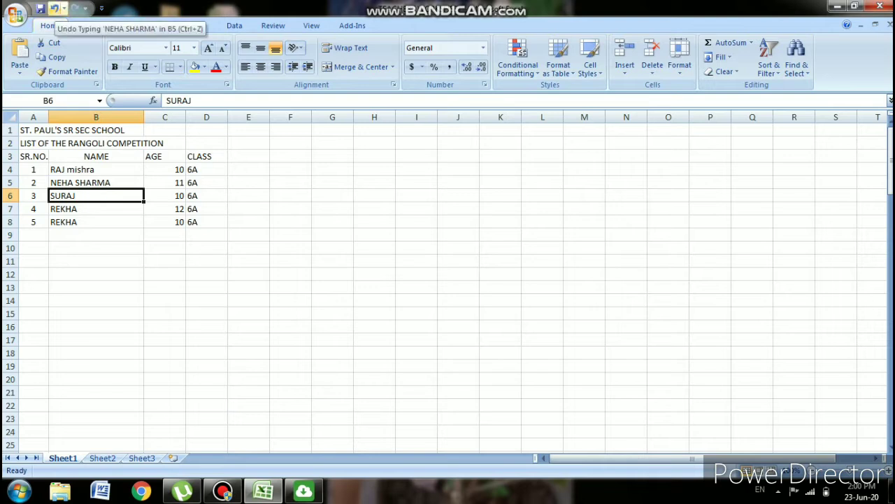
Undo the surname additions in cells B5 and B4, and redo both of them
left_click(54, 8)
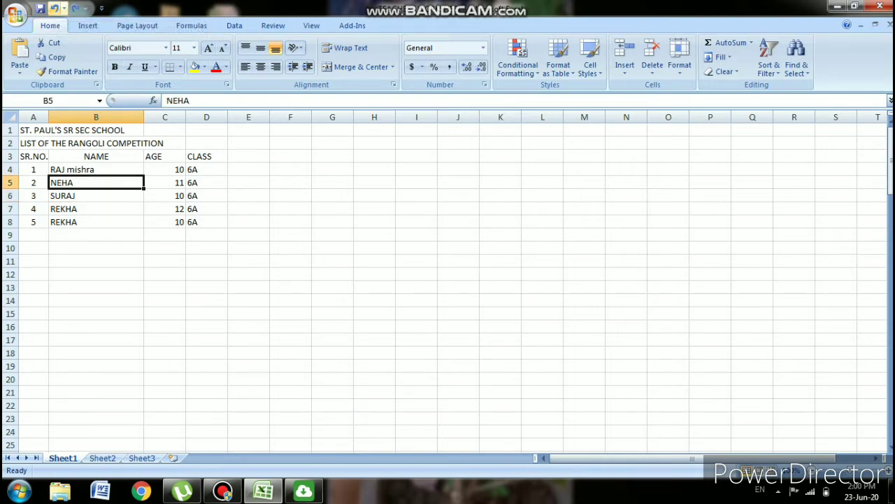
left_click(53, 8)
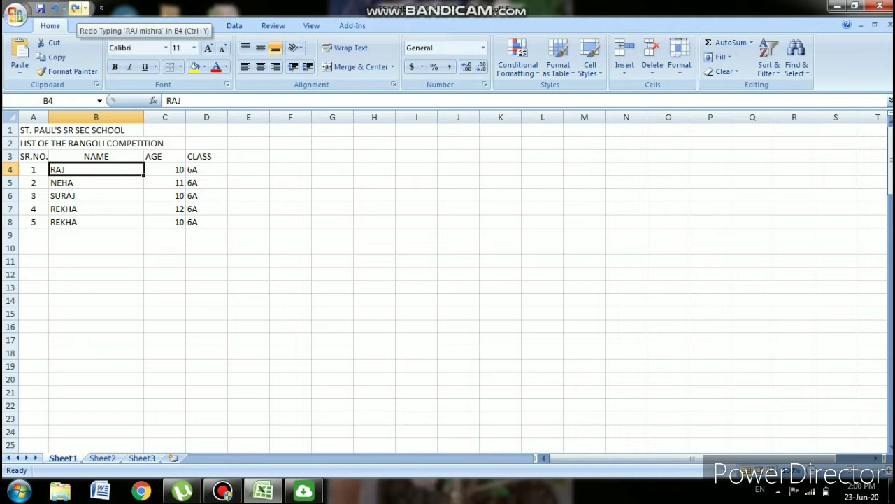
left_click(76, 8)
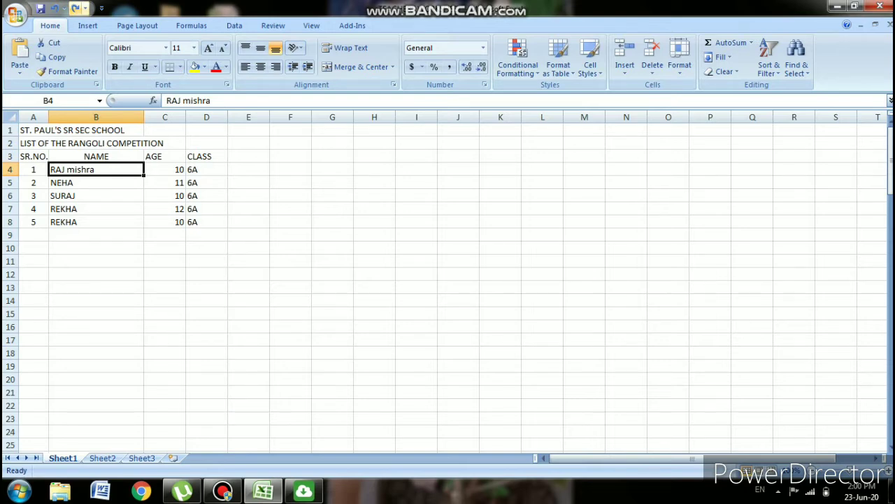
left_click(75, 8)
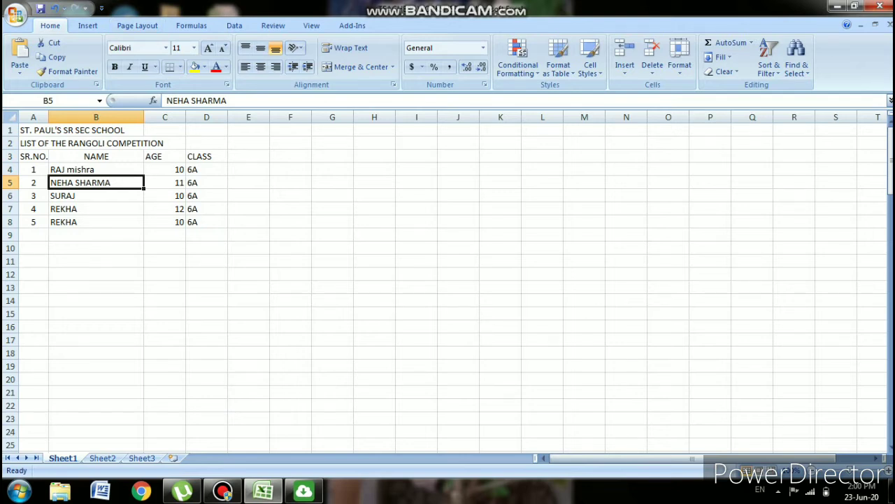
Enter the values 20, 10, 11, 12 and 13 in cells E4 to E8 beside the five students
left_click(249, 169)
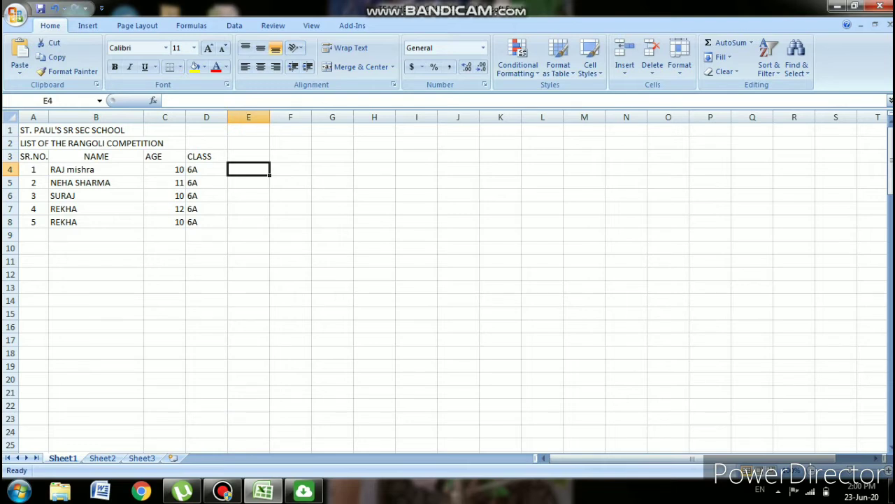
type("20=")
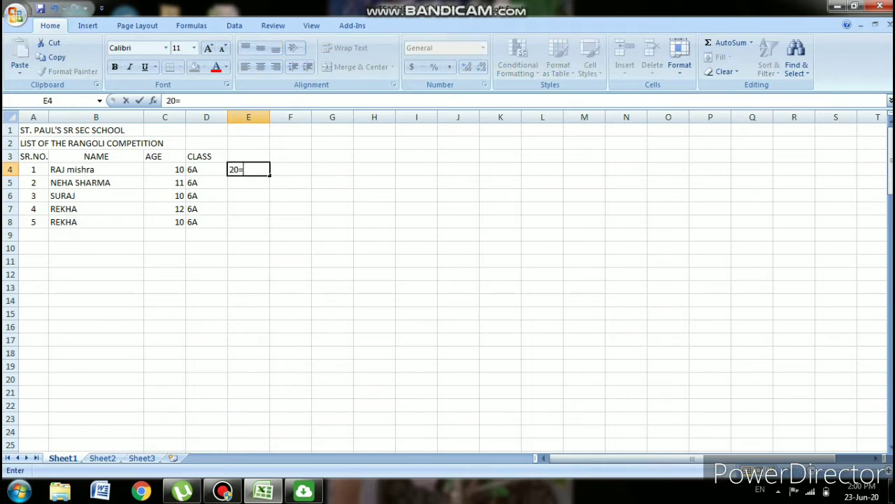
key("BackSpace")
key("Return")
type("10")
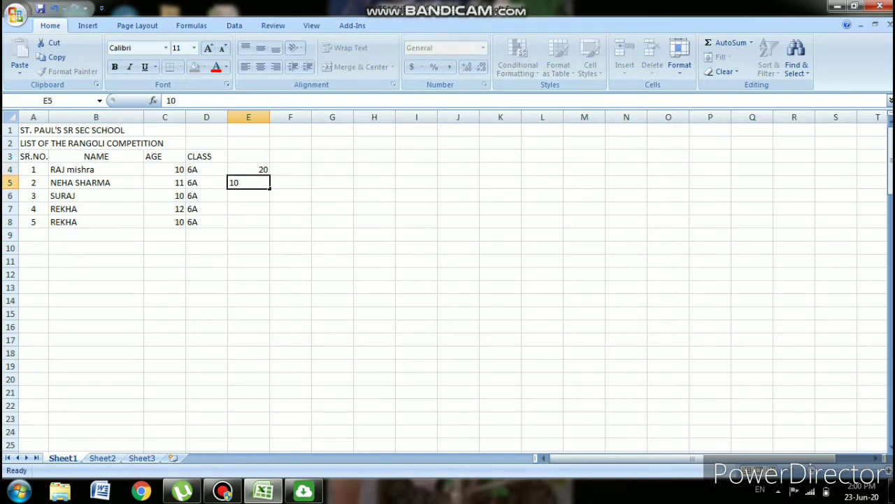
key("Return")
type("11")
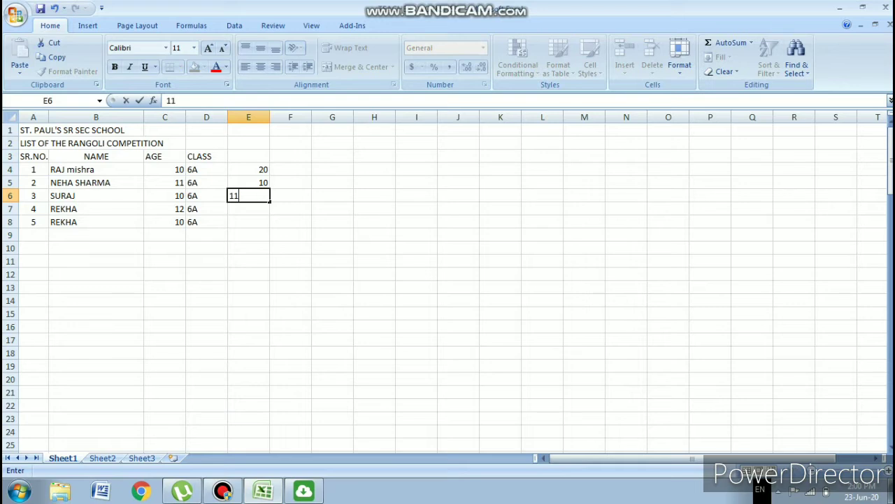
key("Return")
type("12")
key("Return")
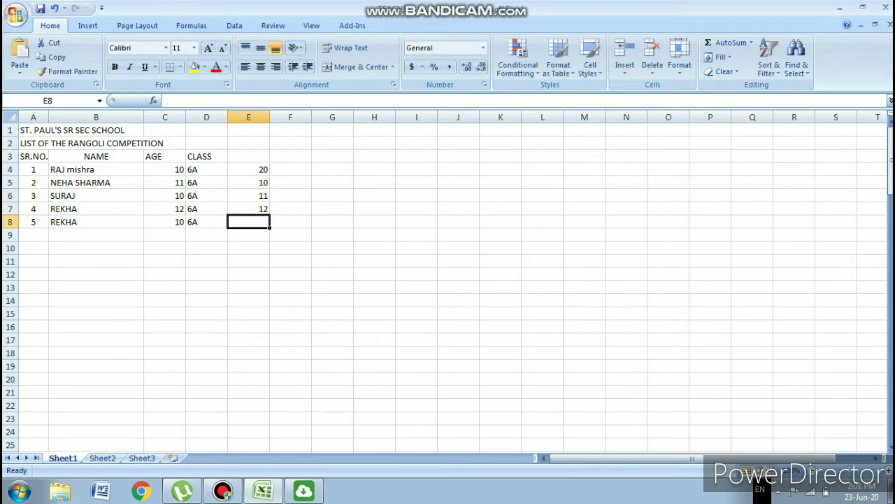
type("13")
key("Return")
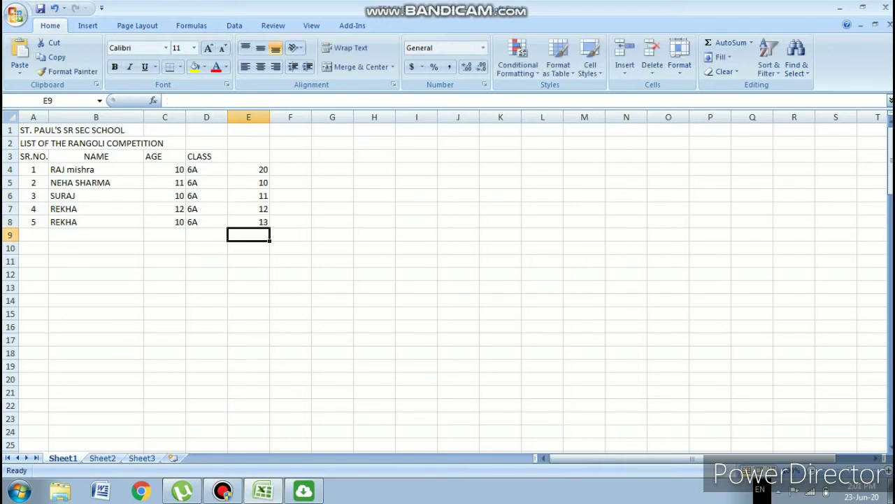
Enter the column heading AMOUNT in cell E3
left_click(249, 156)
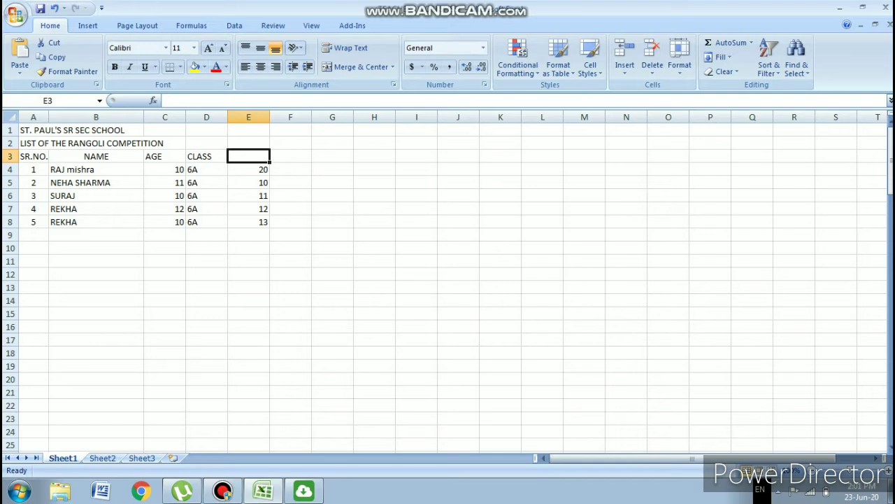
type("M")
key("BackSpace")
type("AMO")
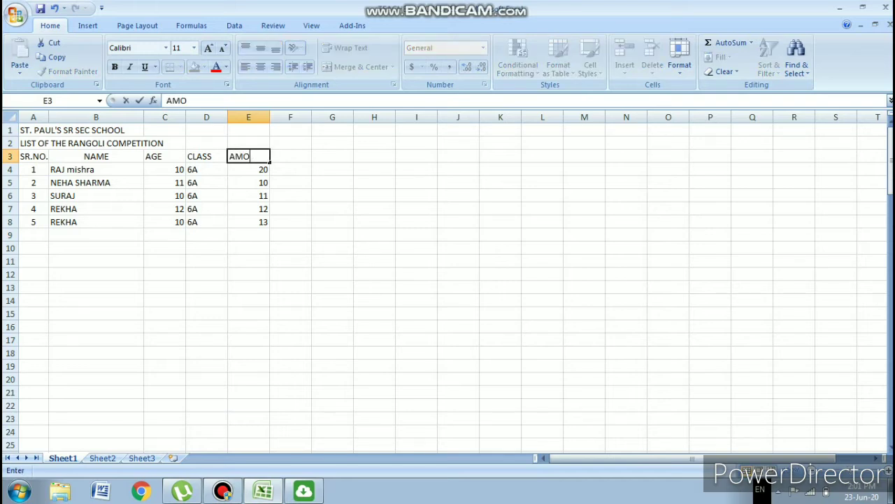
type("UNT")
key("Return")
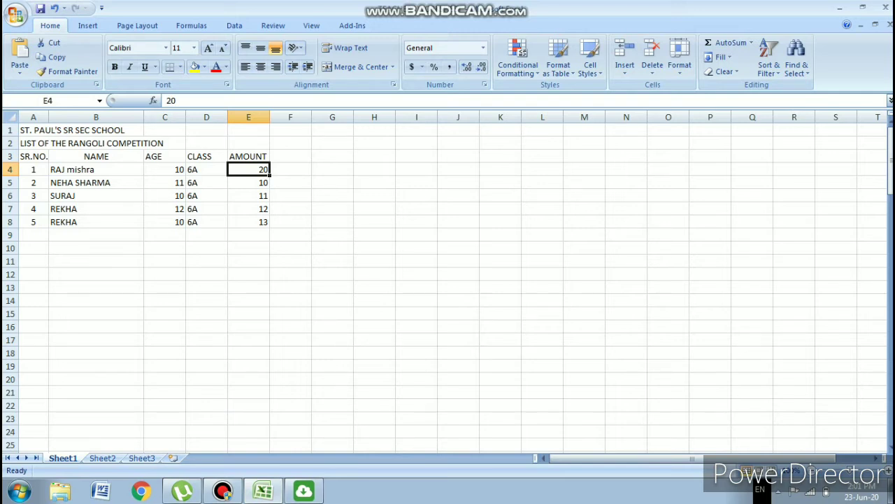
Go directly to cell Z10 with Go To and select its reference
key("F5")
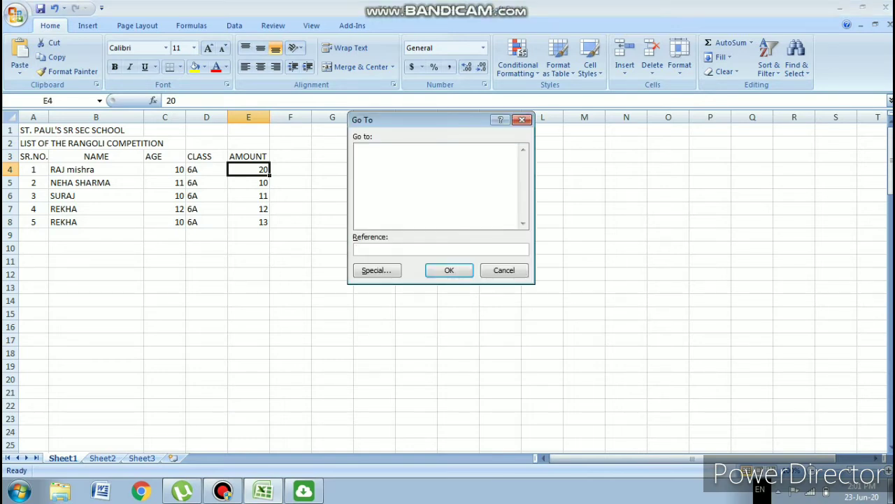
type("Z10")
key("Return")
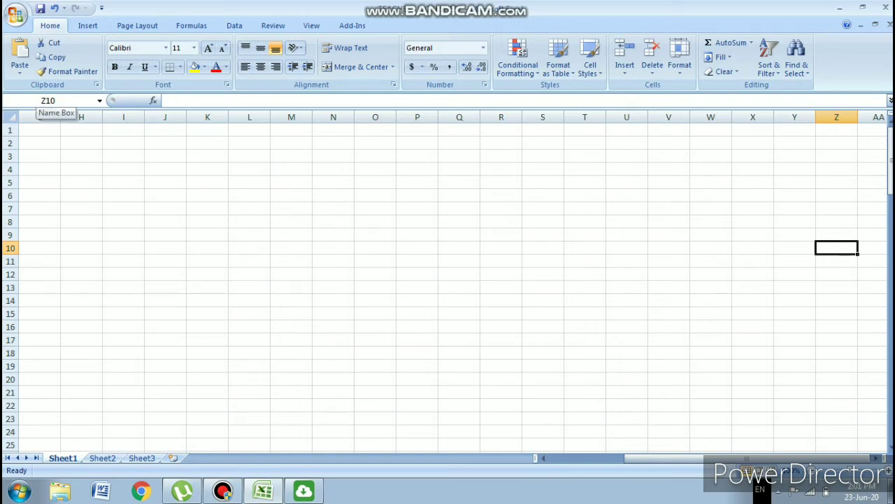
left_click(40, 101)
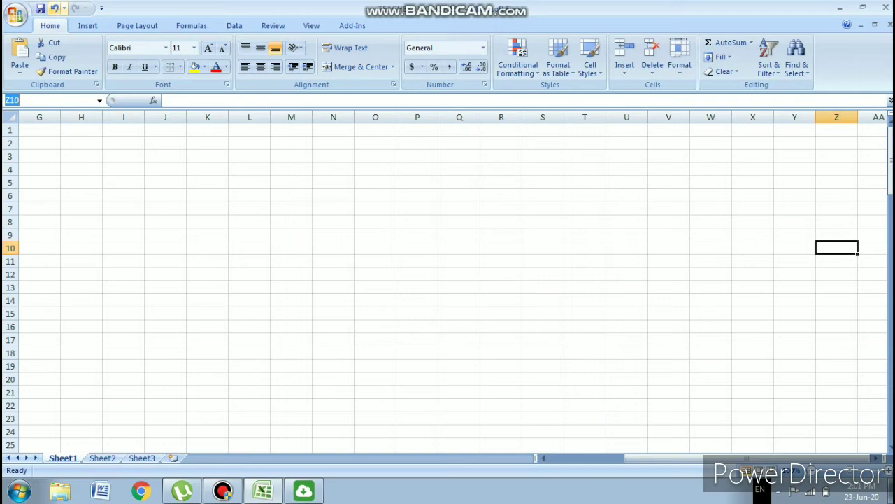
Undo the heading entry in cell E3 and move along the header row to cell A3
left_click(54, 9)
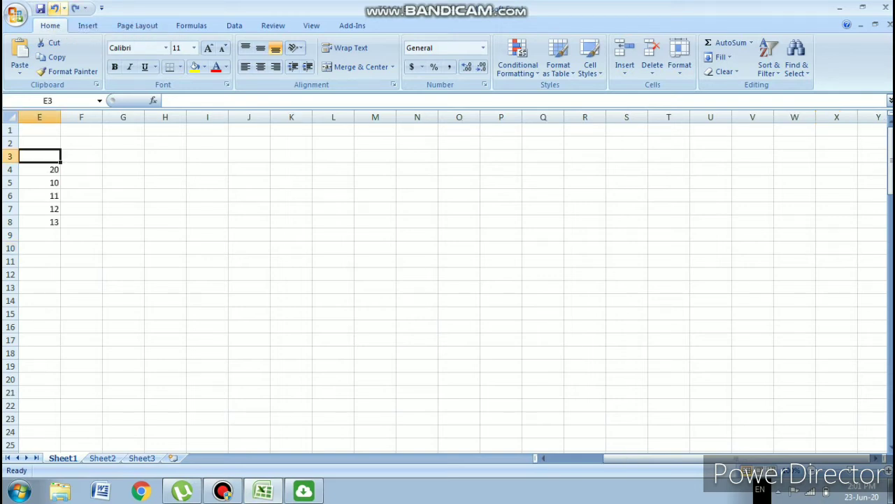
key("Left")
key("Left")
key("Left")
key("Left")
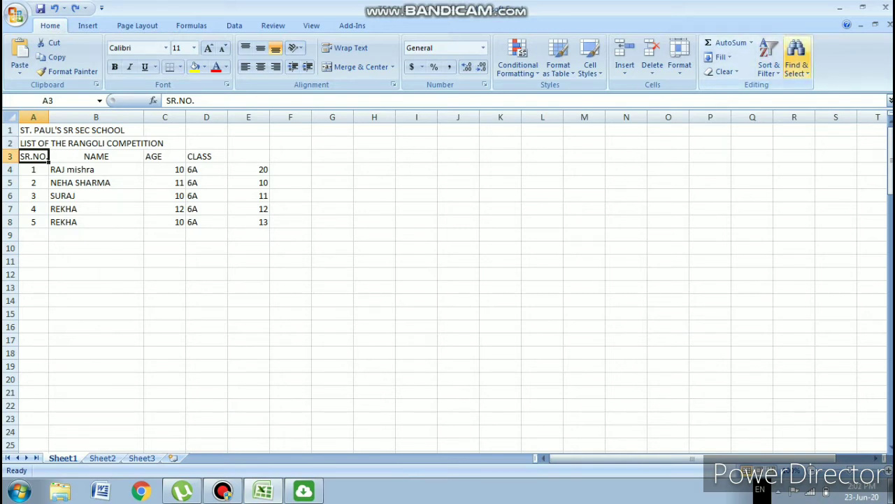
left_click(796, 59)
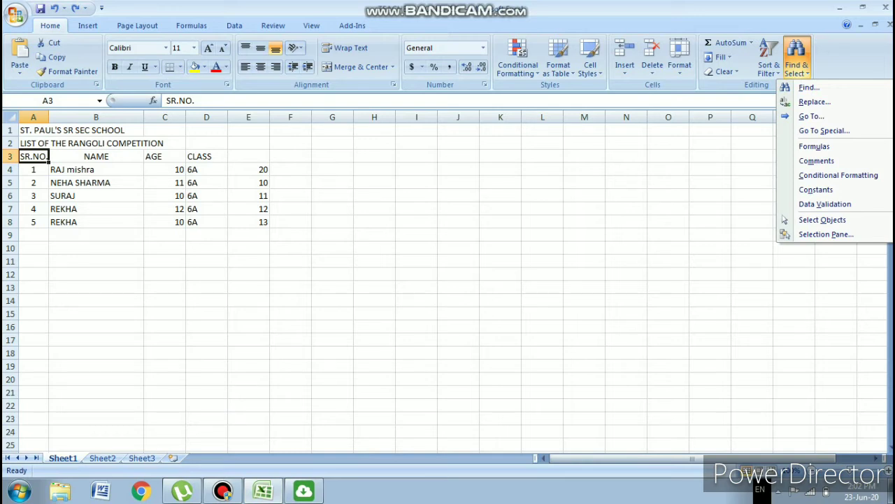
left_click(784, 219)
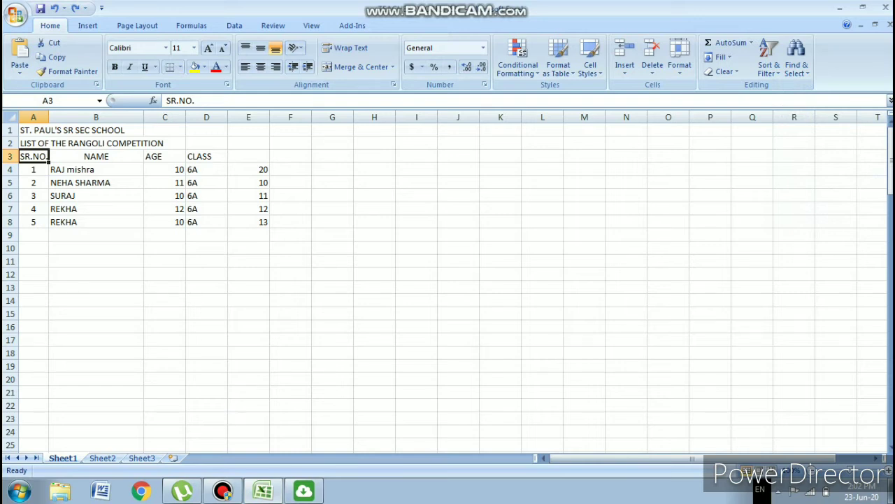
Total the amounts in E4:E8 in cell E9 using AutoSum
left_click(248, 235)
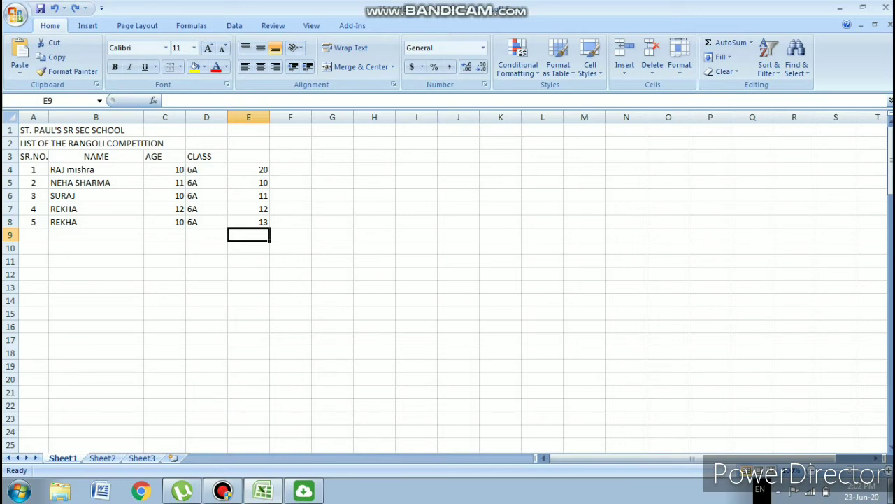
left_click(728, 43)
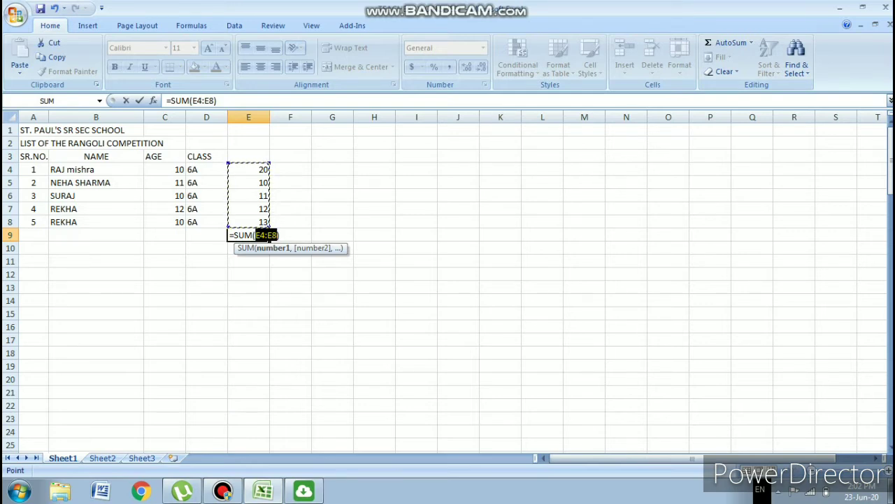
key("Return")
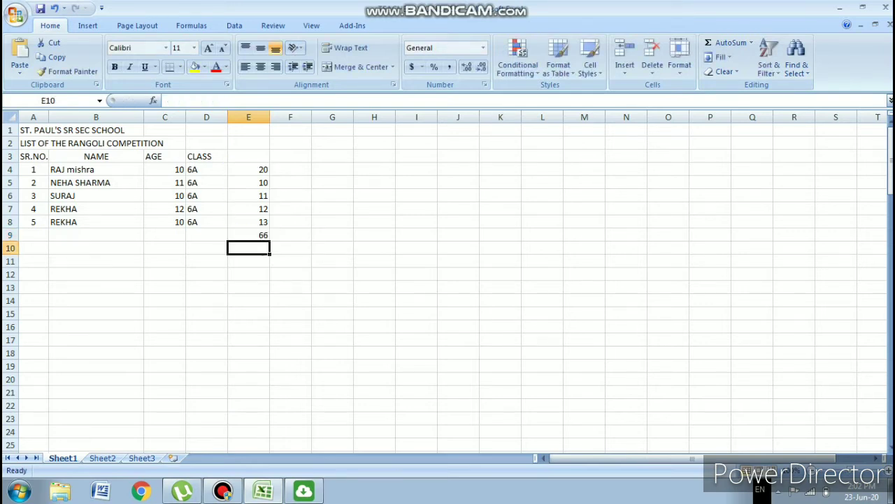
Re-enter the AutoSum total in cell E9 and shorten its range so the formula reads =SUM(E4:E7)
key("Up")
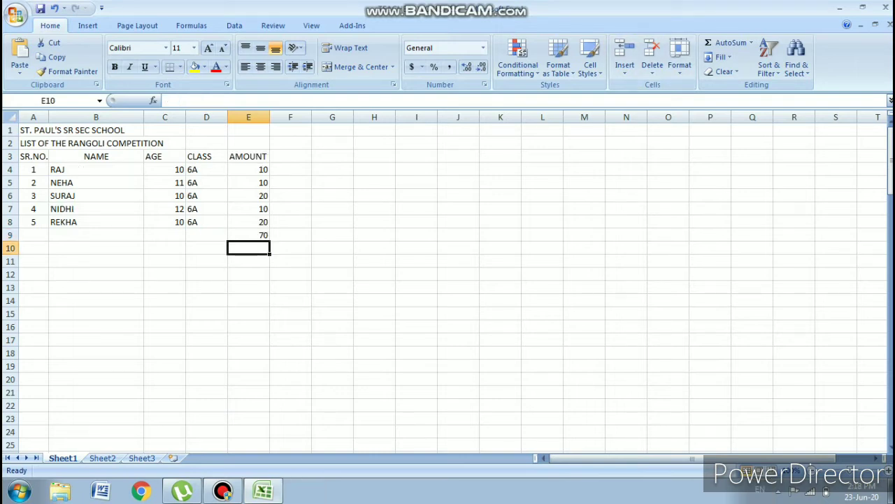
key("Up")
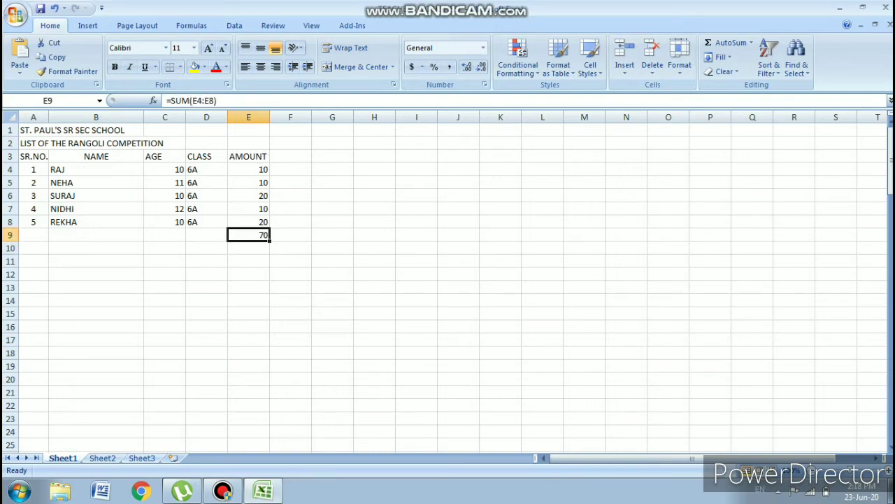
left_click(727, 43)
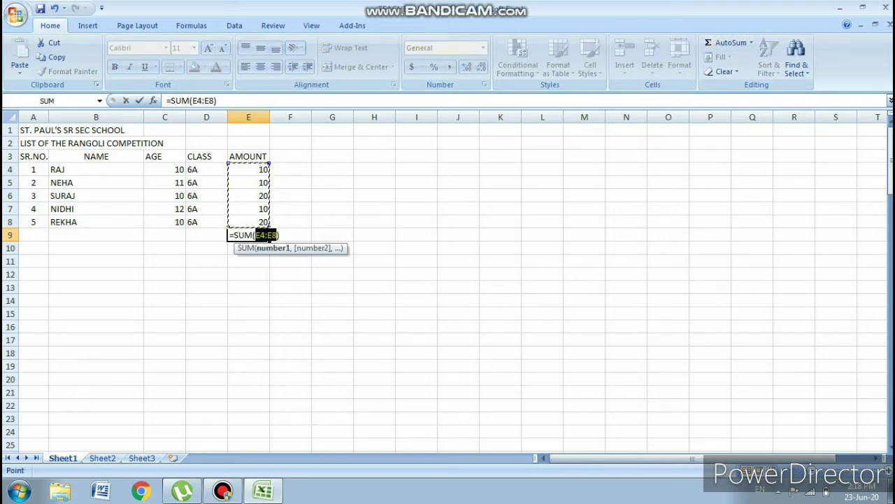
key("F2")
key("Left")
key("BackSpace")
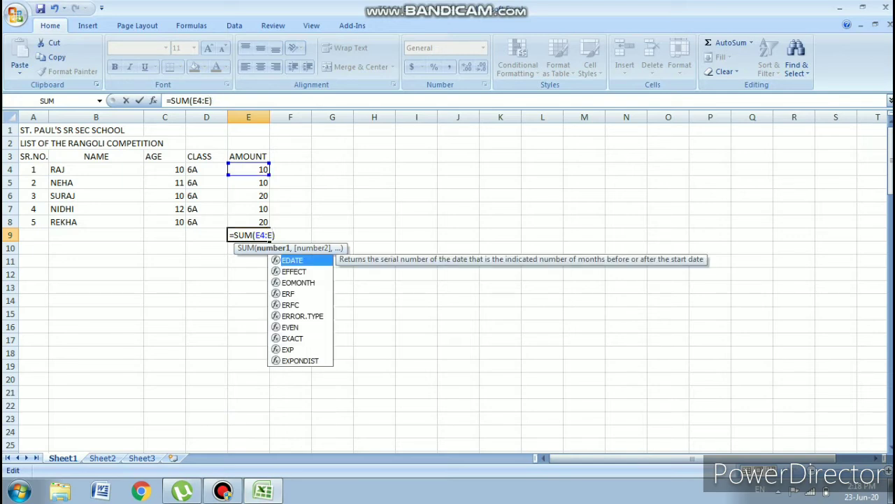
type("7")
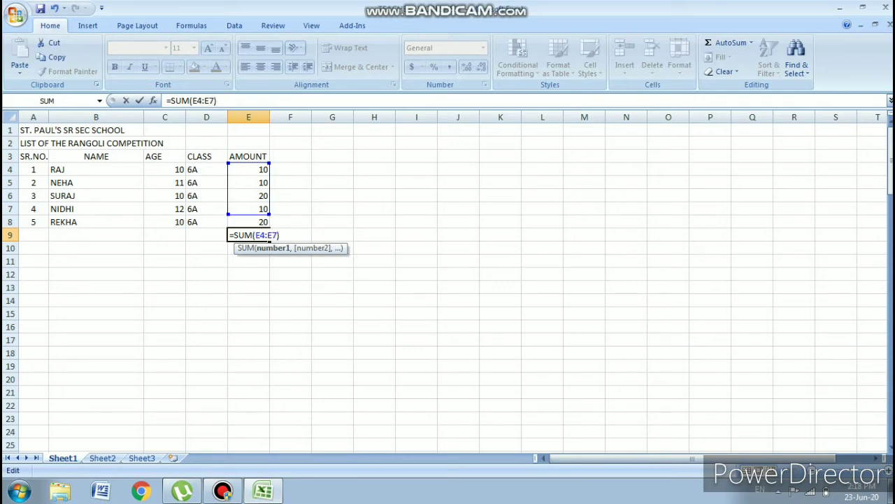
key("Return")
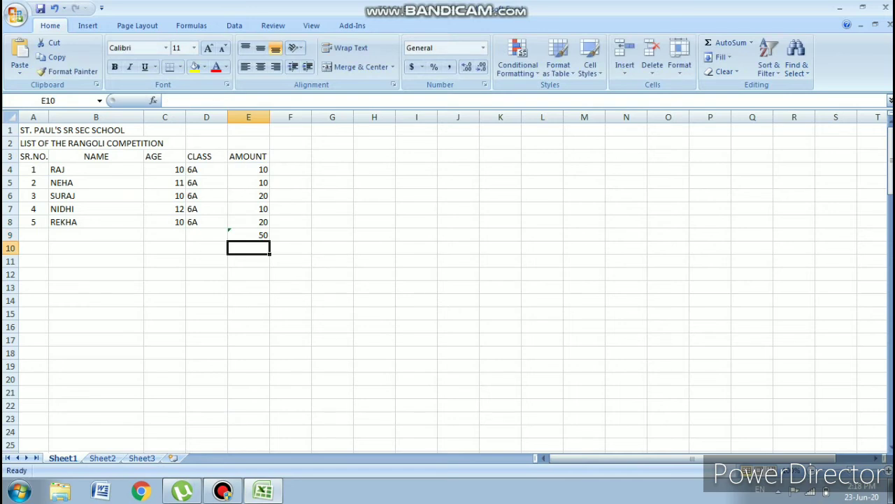
Review the total formula in cell E9 and step through the amounts in cells E4 to E8
key("Up")
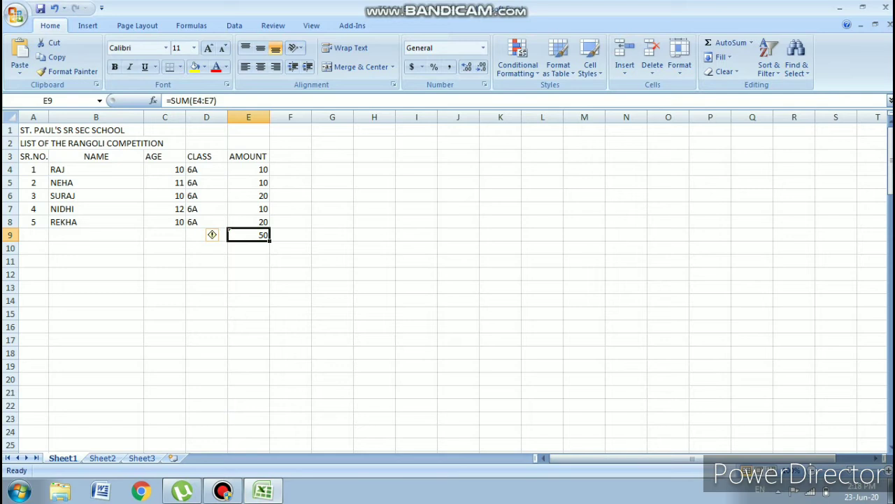
left_click(248, 170)
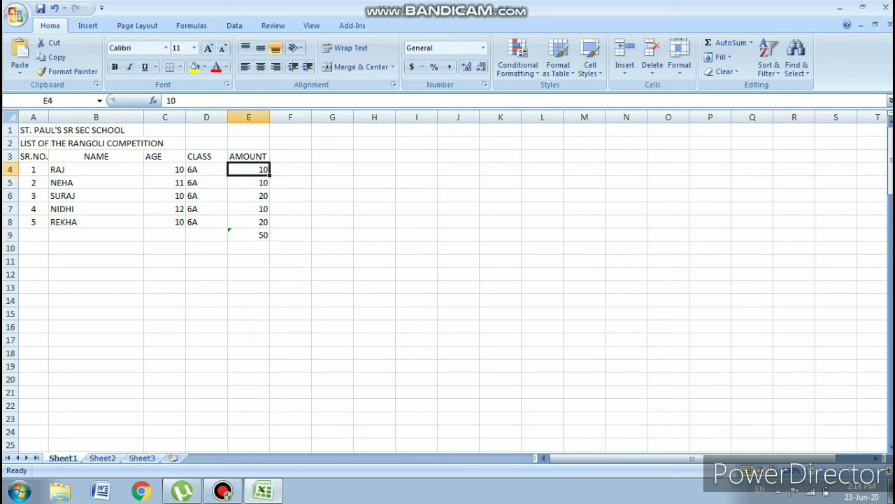
key("Down")
key("Down")
key("Down")
key("Down")
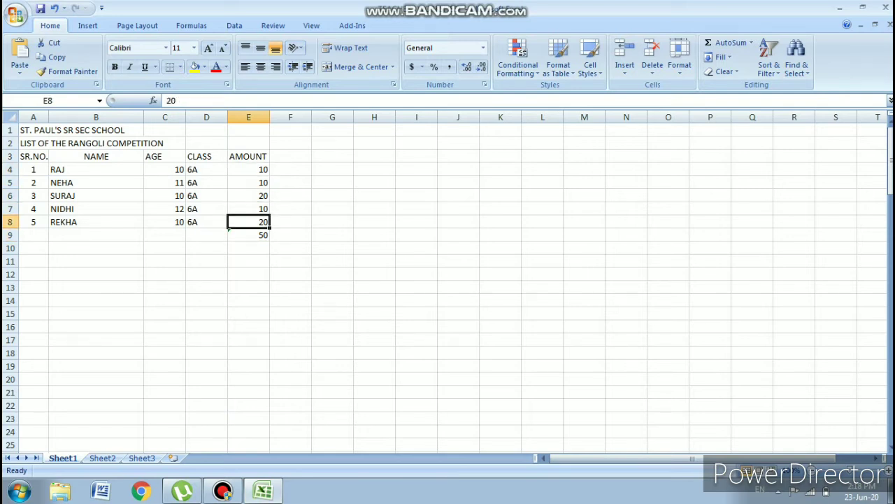
key("Up")
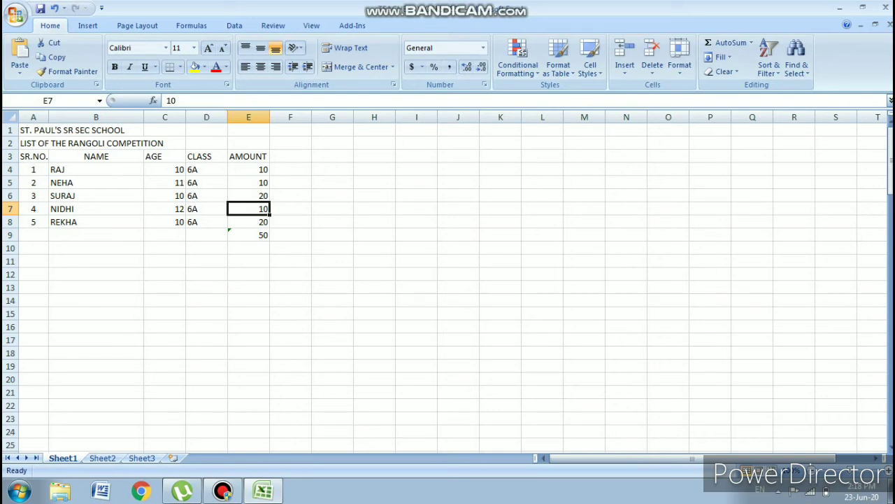
Italicize the total in cell E9 and make the student names in B4:B8 bold
left_click(248, 235)
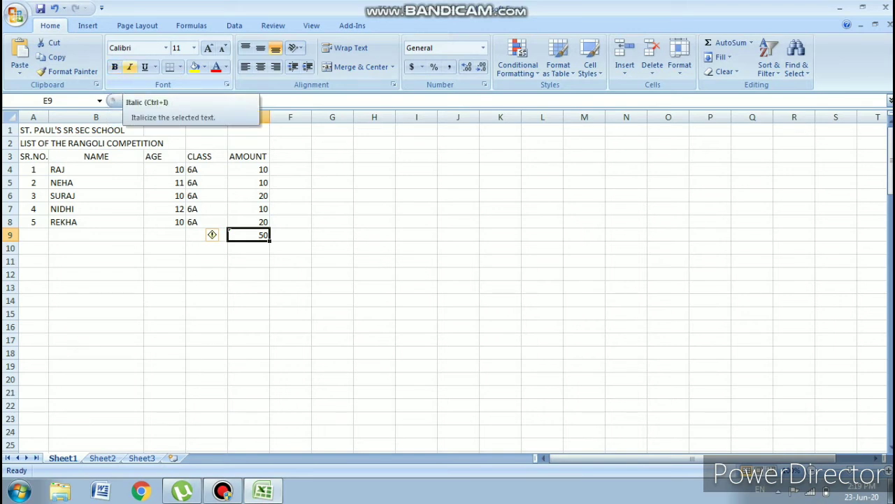
left_click(129, 66)
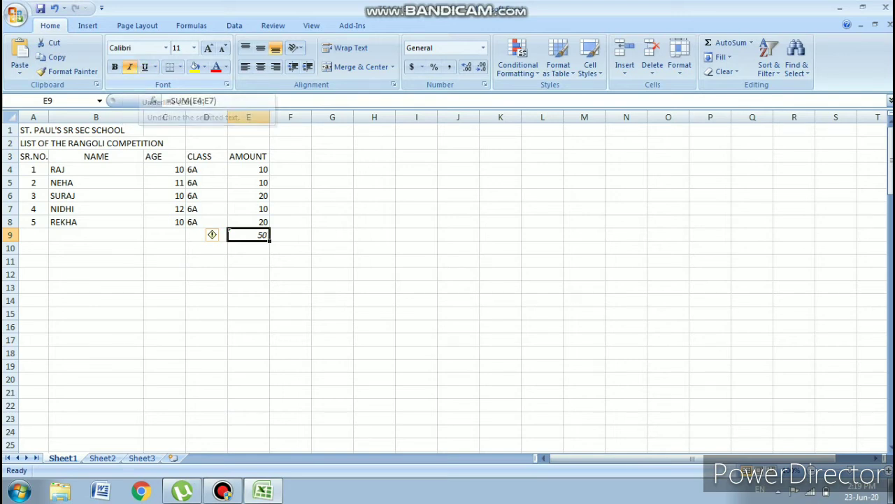
left_click(96, 169)
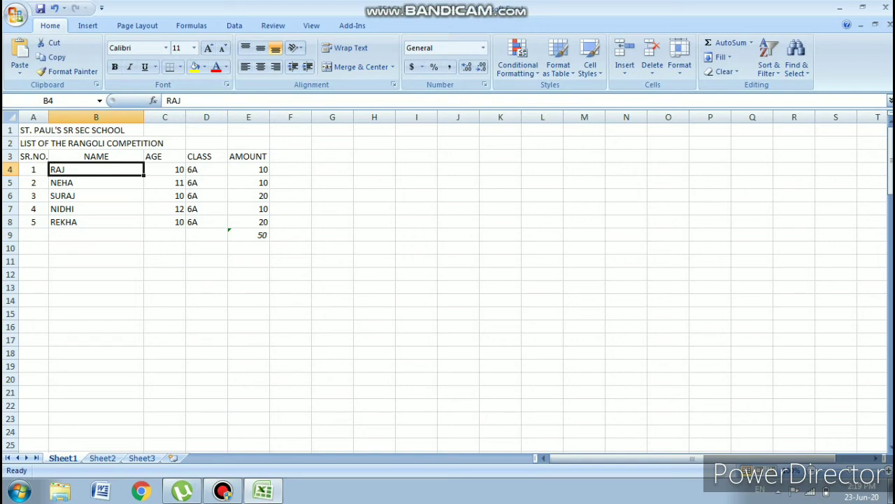
left_click_drag(96, 169, 96, 222)
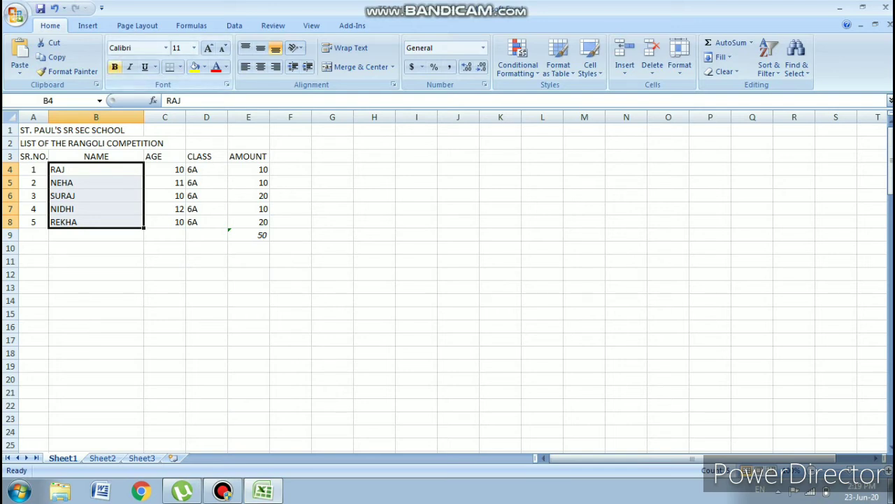
left_click(115, 66)
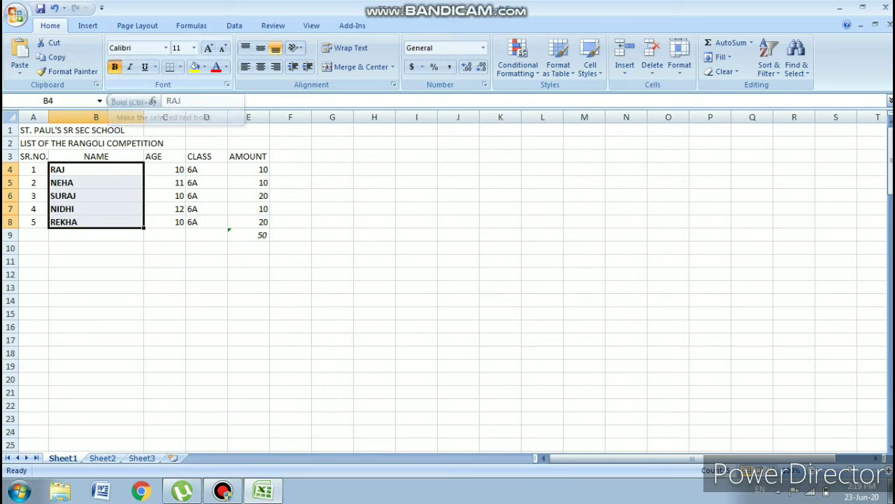
left_click(96, 236)
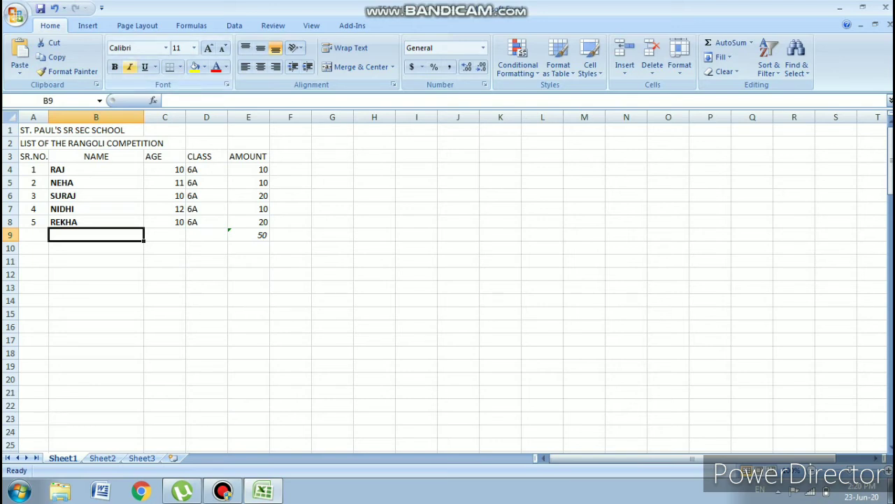
Try bold and italic on the ages in C4:C8, keeping only the italic formatting
left_click(165, 169)
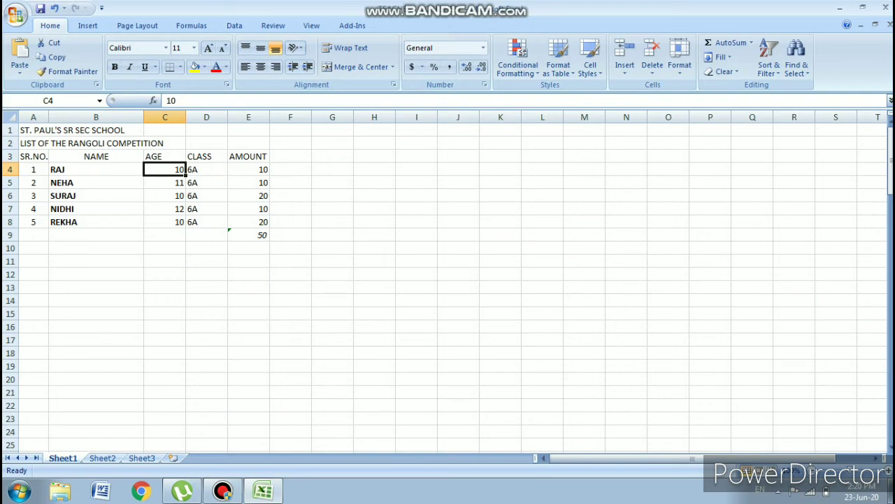
left_click_drag(165, 169, 165, 221)
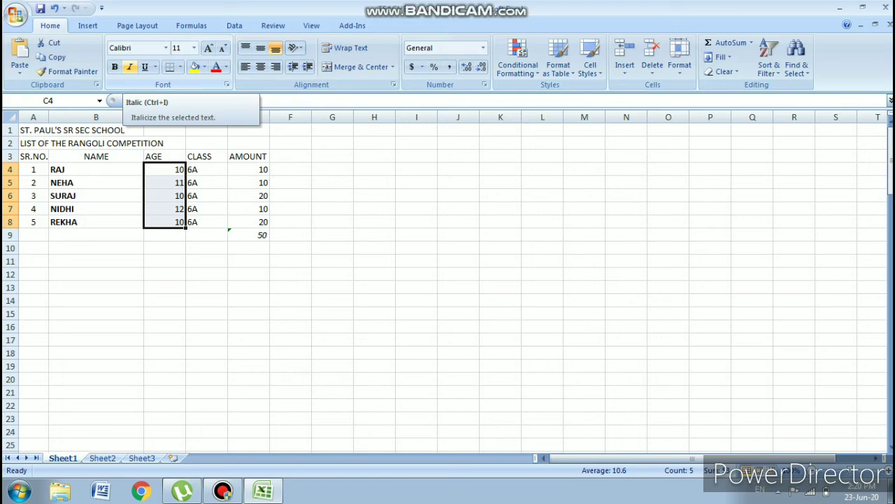
left_click(115, 67)
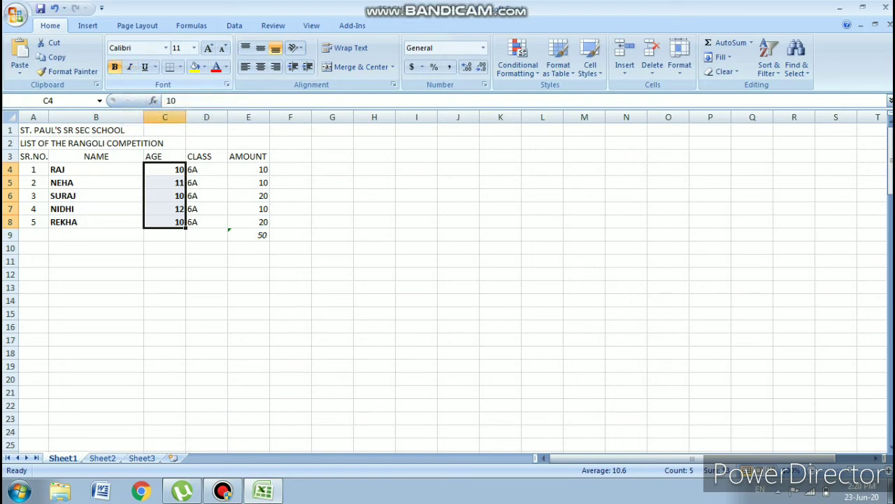
left_click(129, 67)
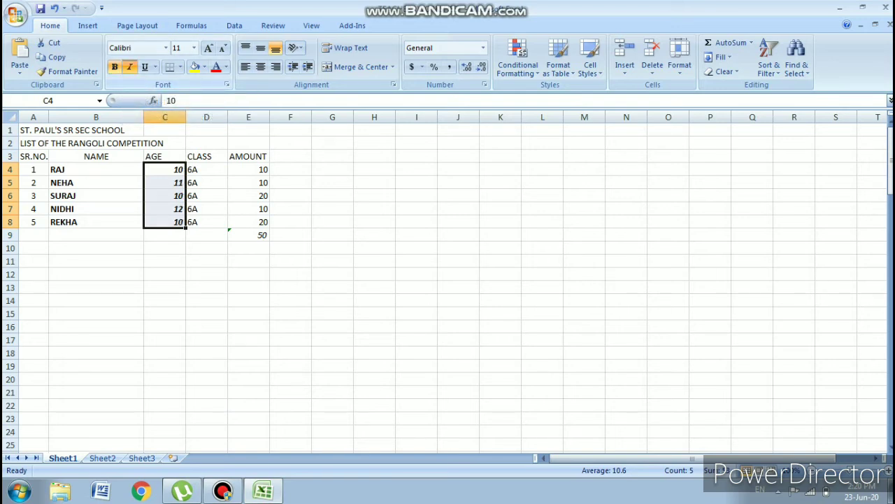
left_click(115, 68)
left_click(165, 235)
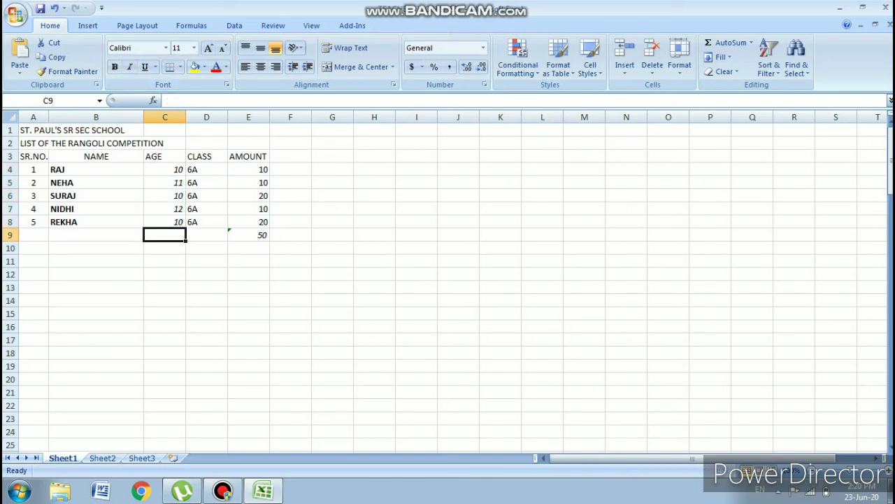
Underline the class entries in D4:D8
left_click(207, 169)
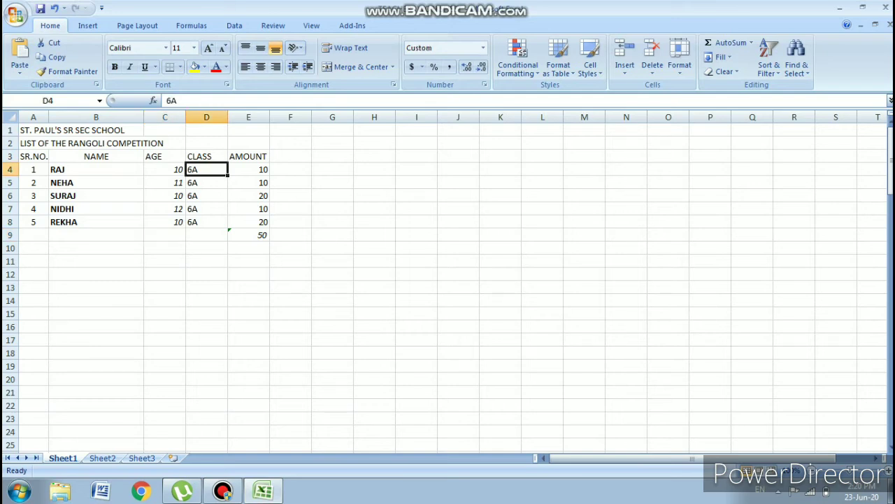
left_click_drag(206, 170, 206, 222)
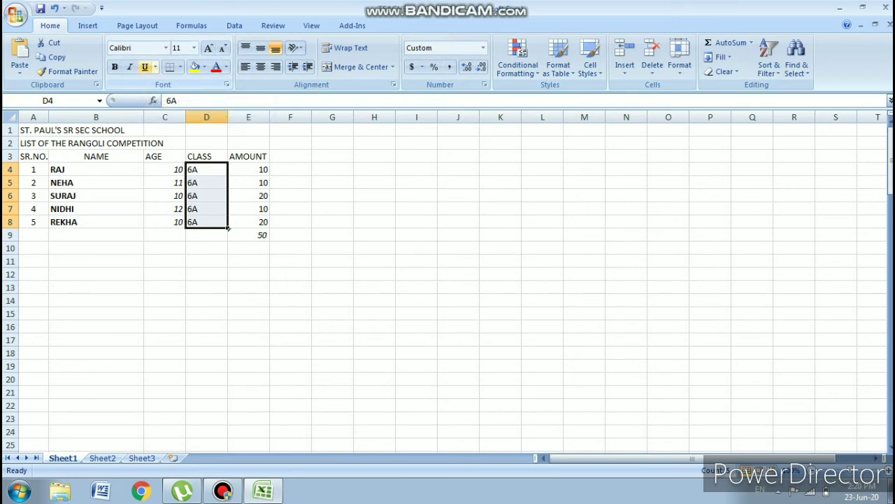
left_click(145, 67)
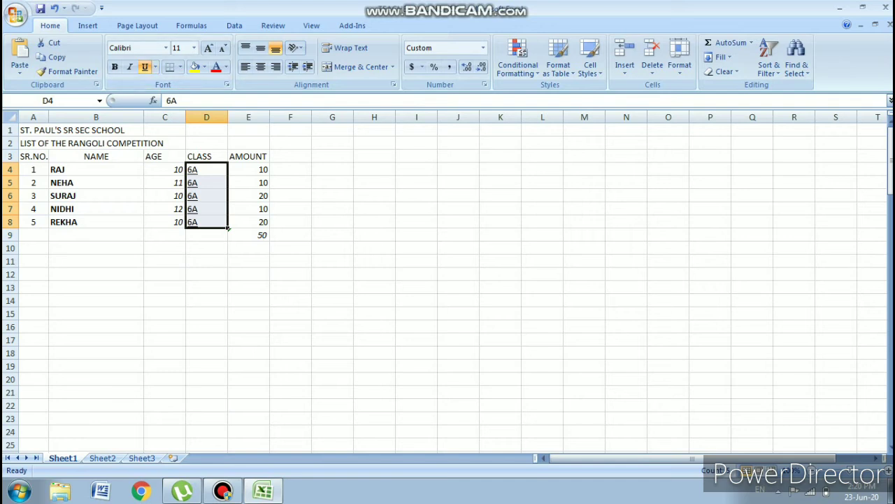
left_click(206, 275)
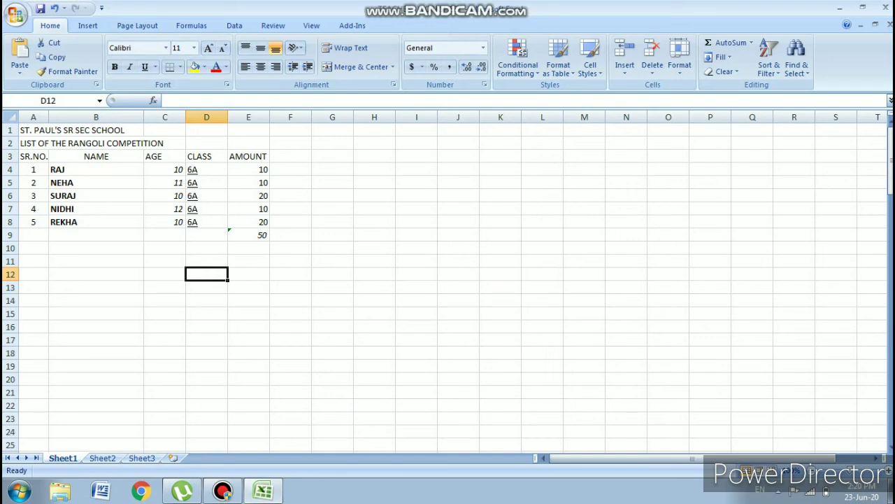
Examine the available border types and the detailed border settings for cell D8 without applying any
left_click(206, 222)
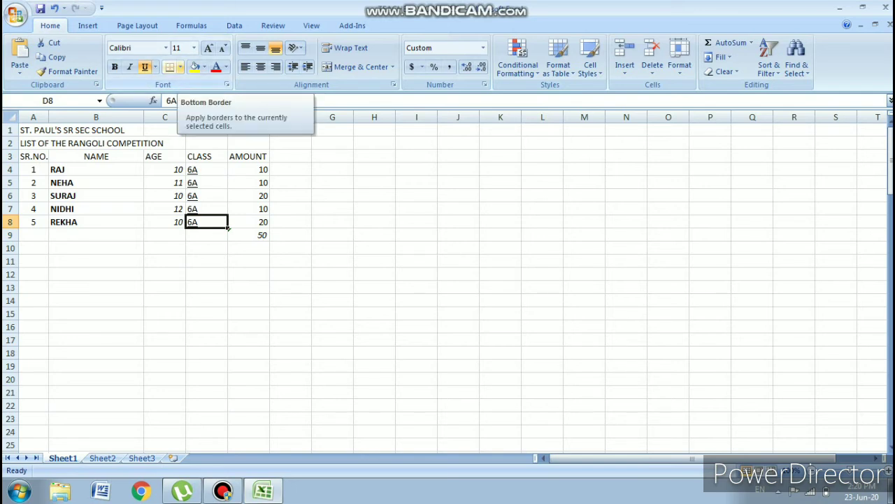
left_click(179, 66)
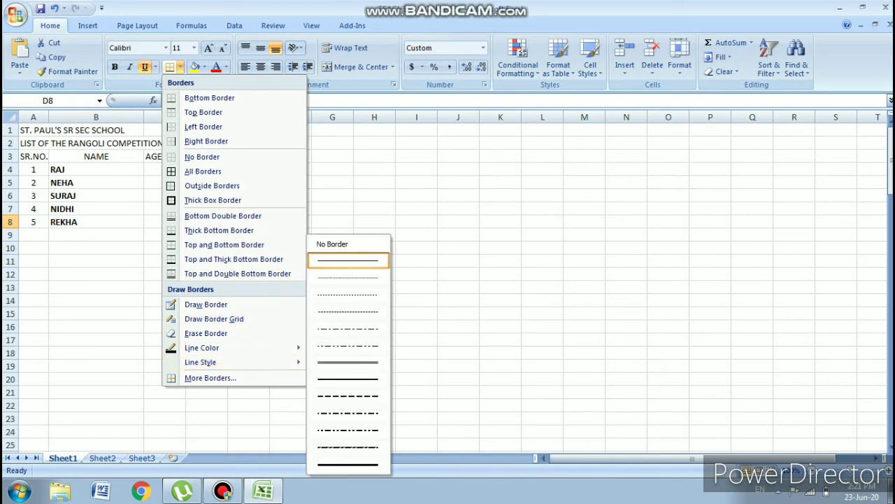
left_click(210, 378)
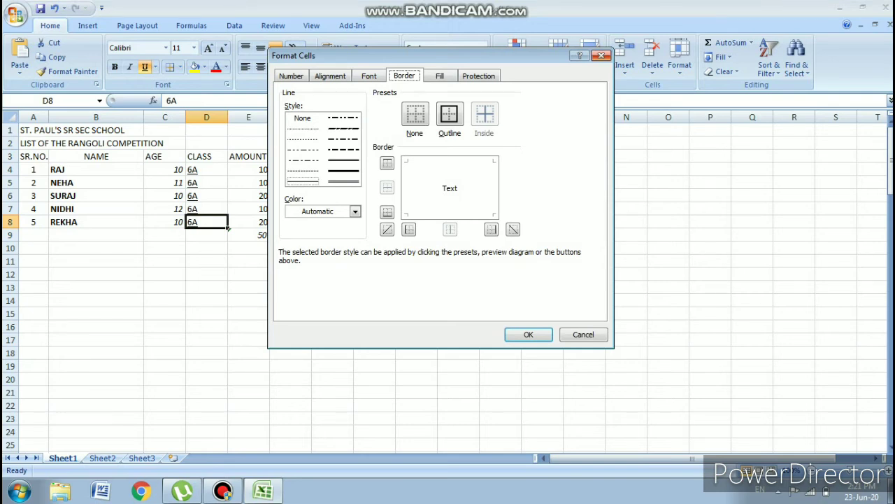
left_click(601, 56)
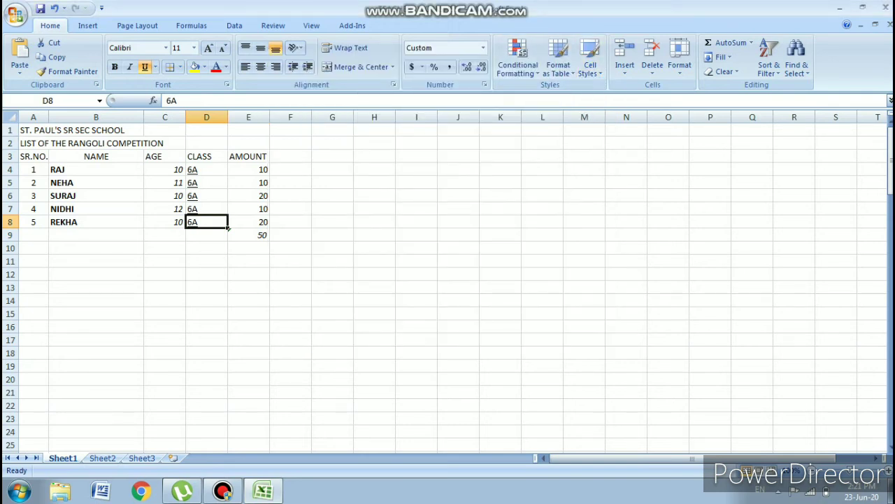
Apply All Borders to the whole competition table in A3:E9
left_click(34, 156)
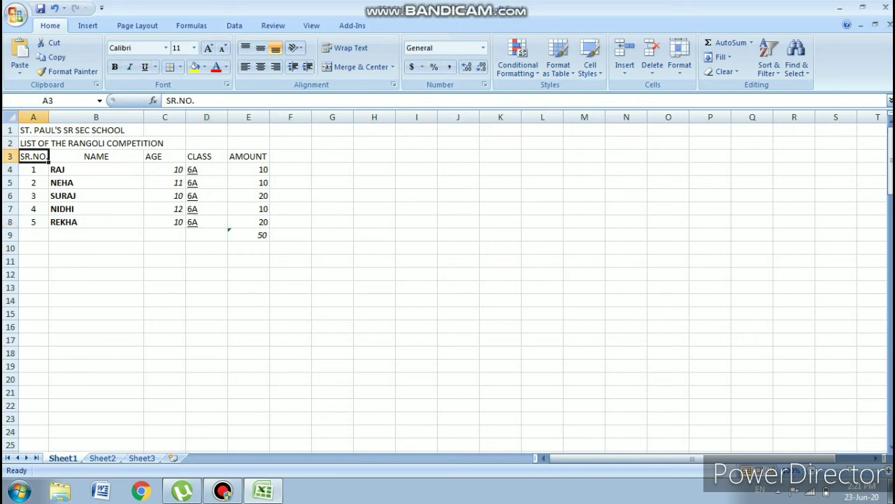
left_click_drag(33, 156, 248, 235)
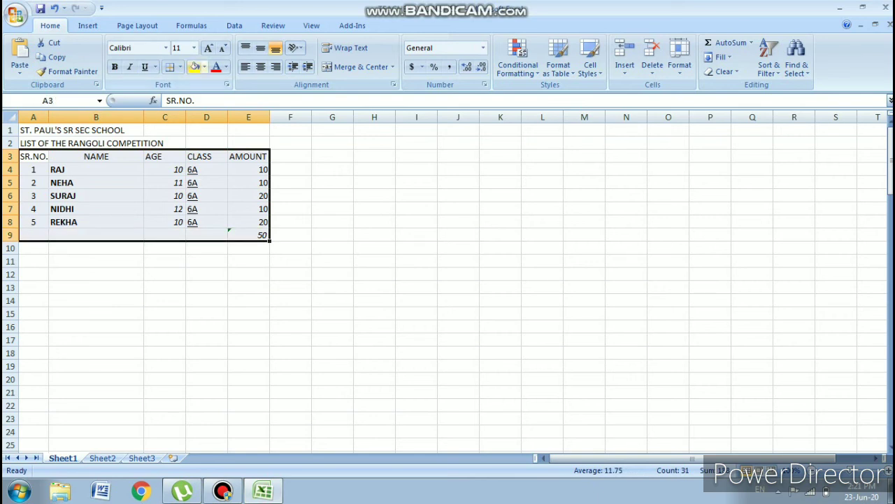
left_click(179, 66)
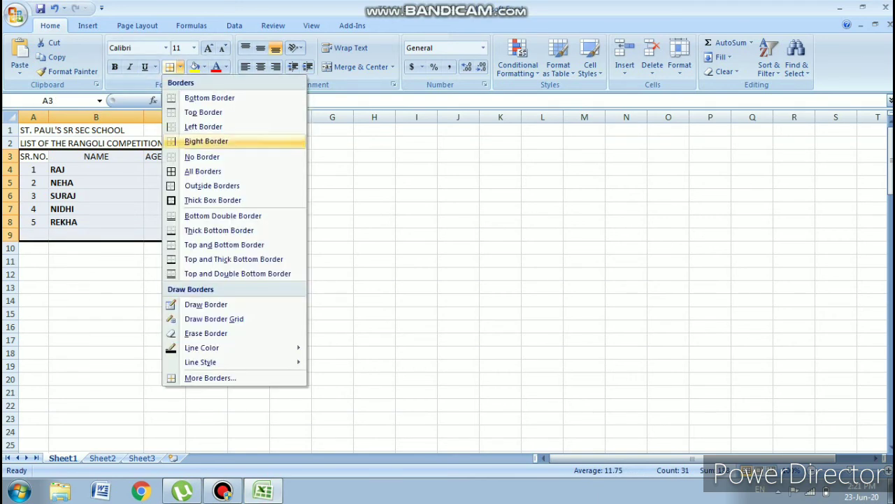
left_click(203, 172)
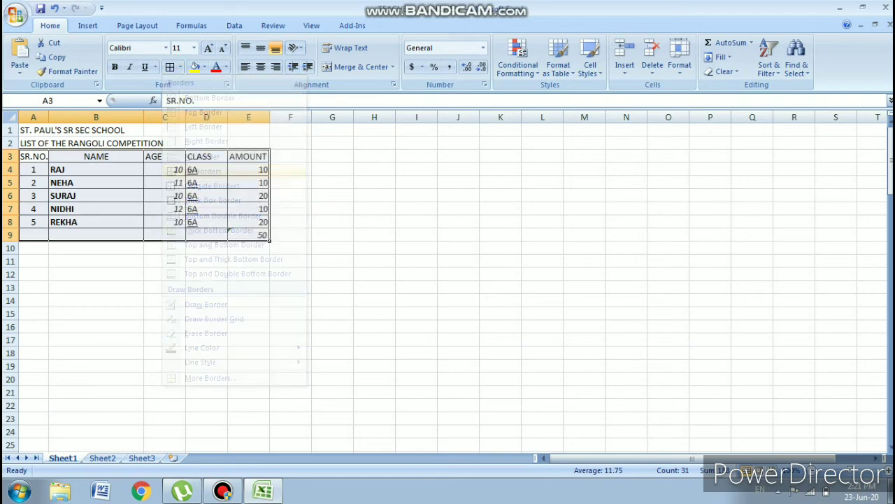
left_click(96, 339)
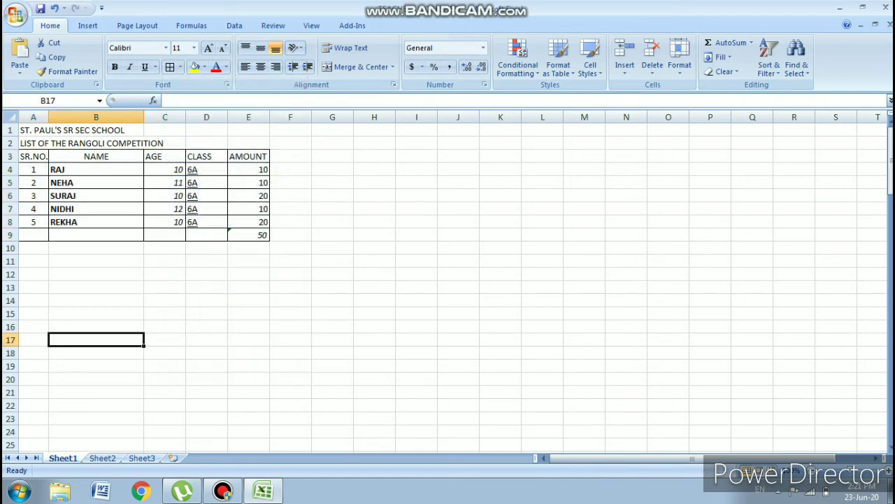
Make the total in cell E9 bold, and switch bold off and back on for the name in cell B4
left_click(248, 235)
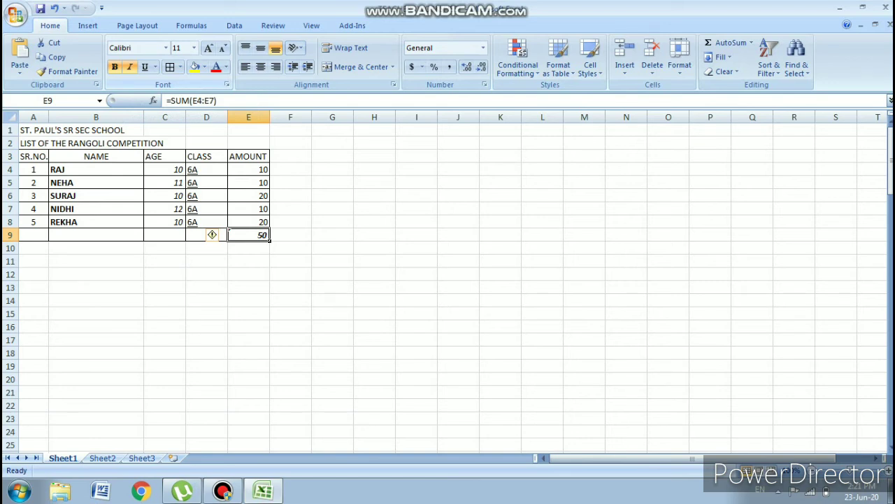
left_click(140, 172)
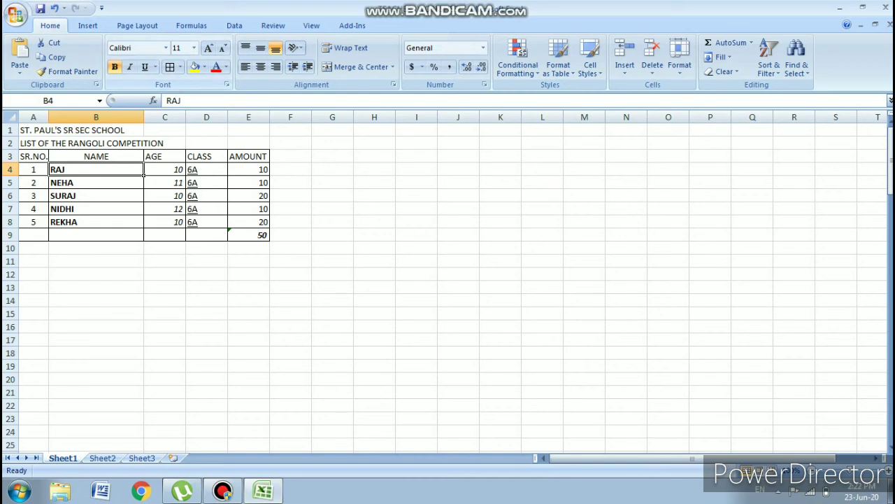
left_click(114, 66)
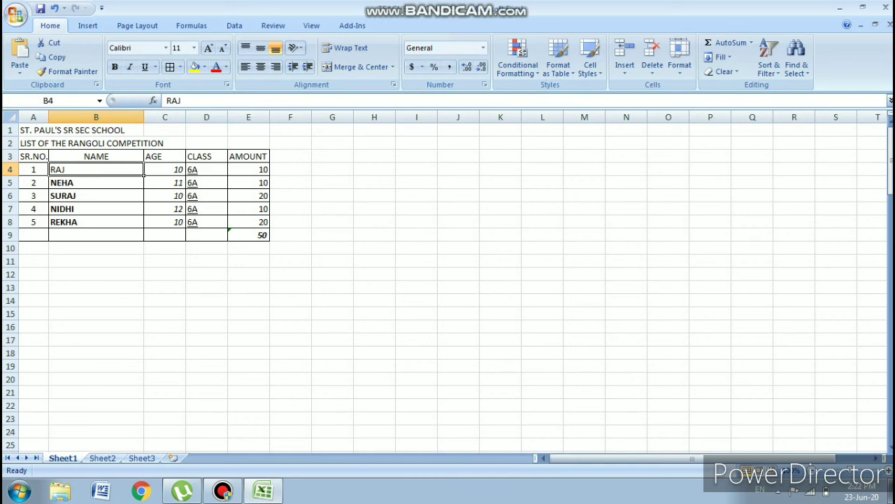
key("ctrl+b")
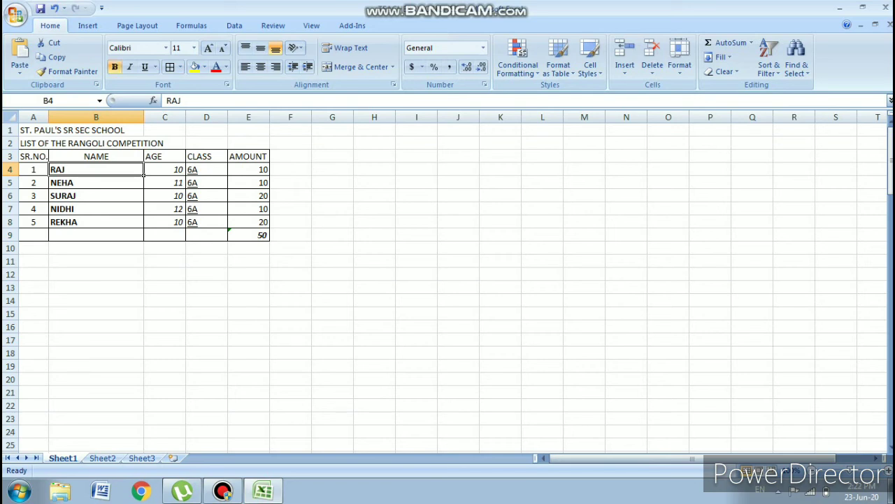
Format the serial numbers individually: bold in cell A4, italic in A5 and underlined in A6
left_click(47, 174)
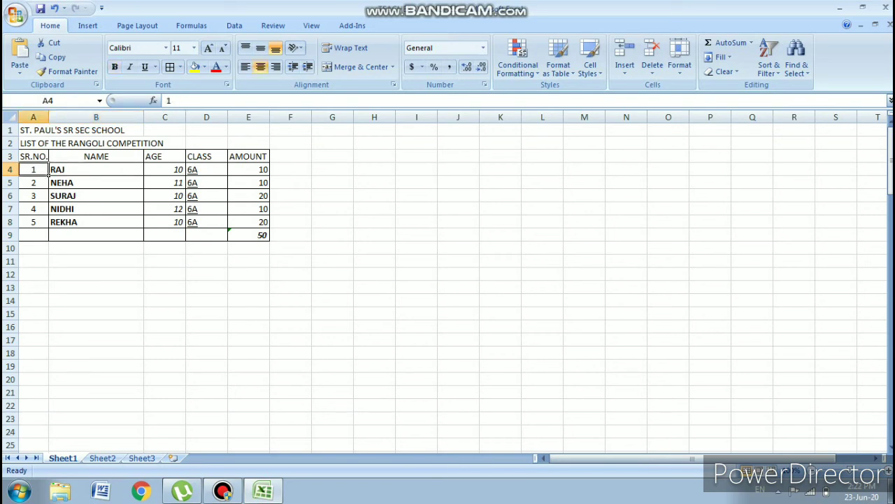
key("ctrl+b")
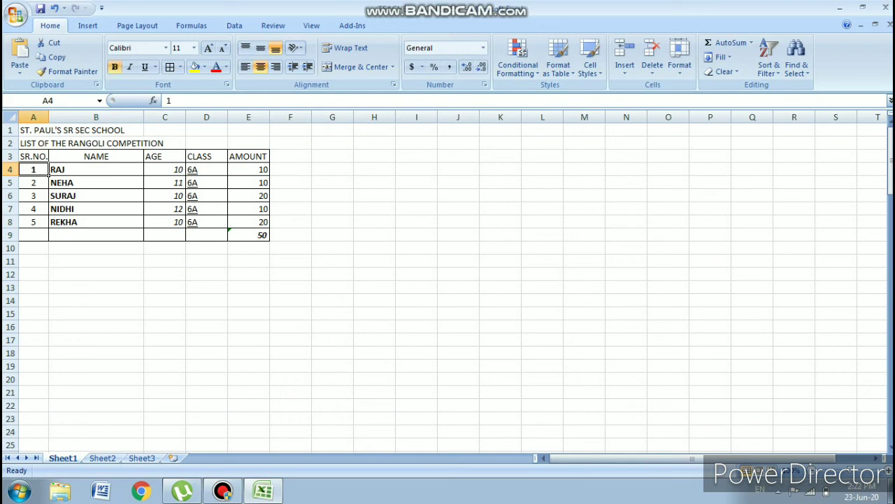
left_click(48, 186)
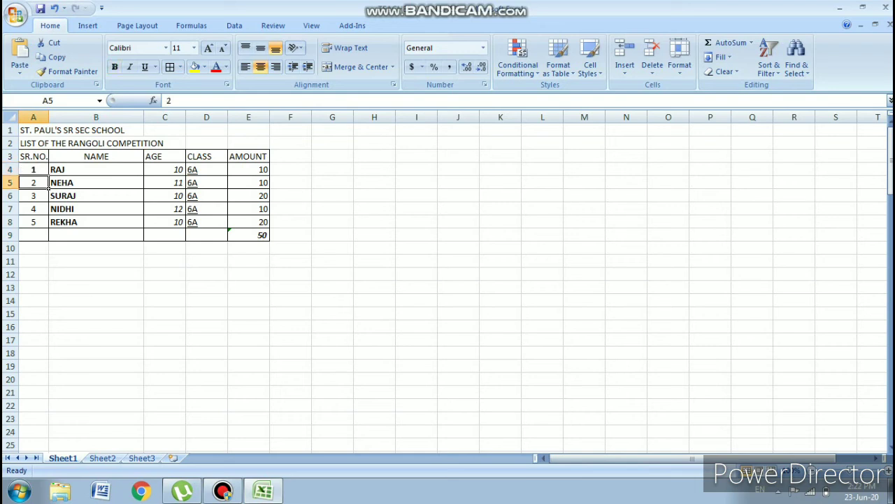
key("ctrl+i")
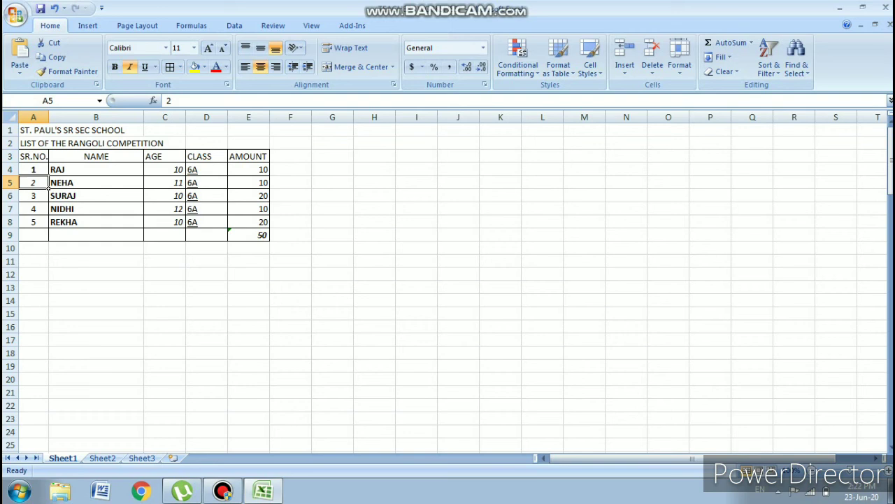
left_click(47, 198)
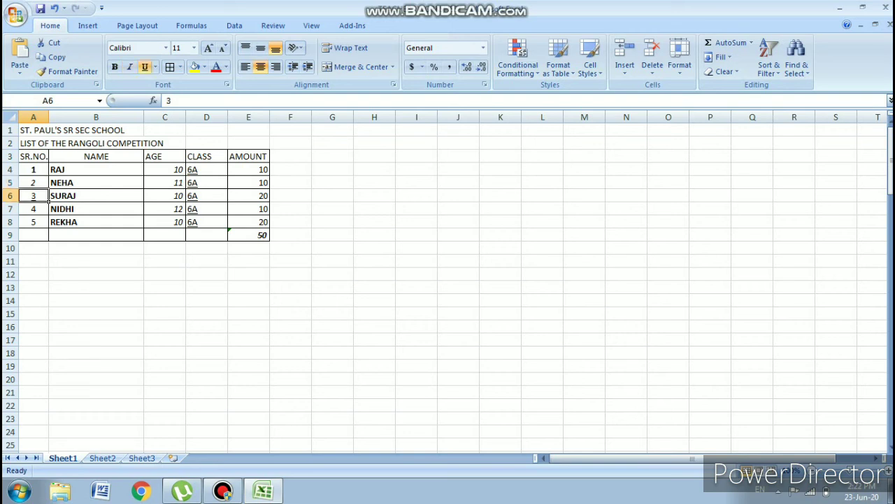
left_click(49, 211)
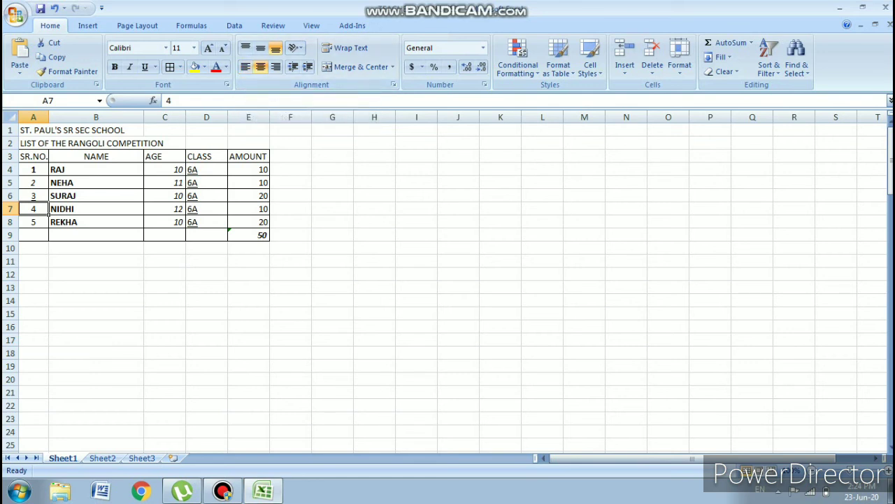
left_click(142, 174)
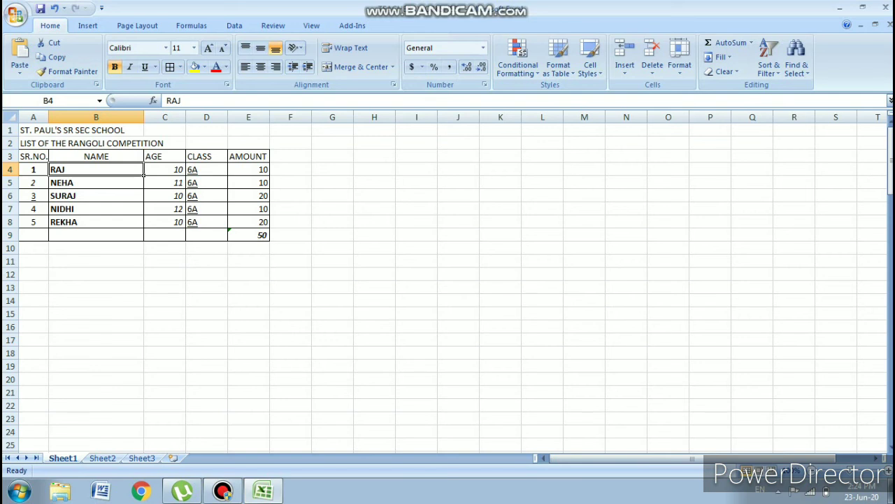
Center the names in cells B4 and B5 horizontally and right-align the name in cell B6
left_click(168, 172)
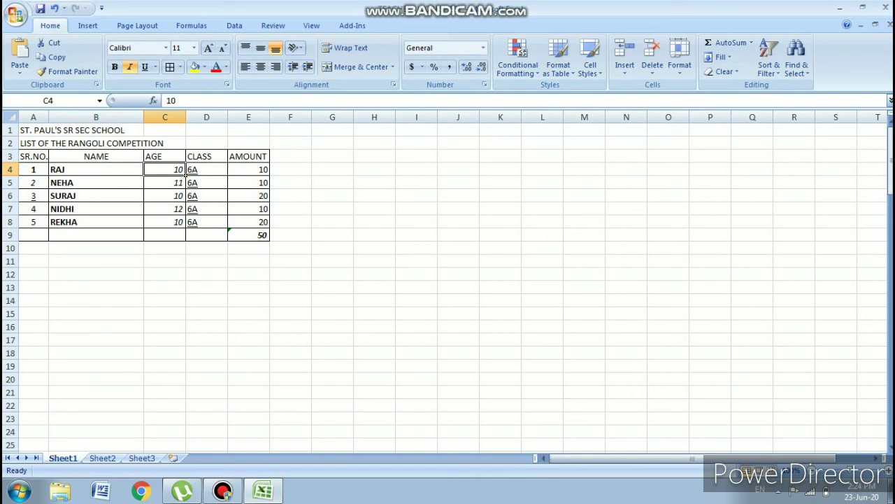
left_click(46, 174)
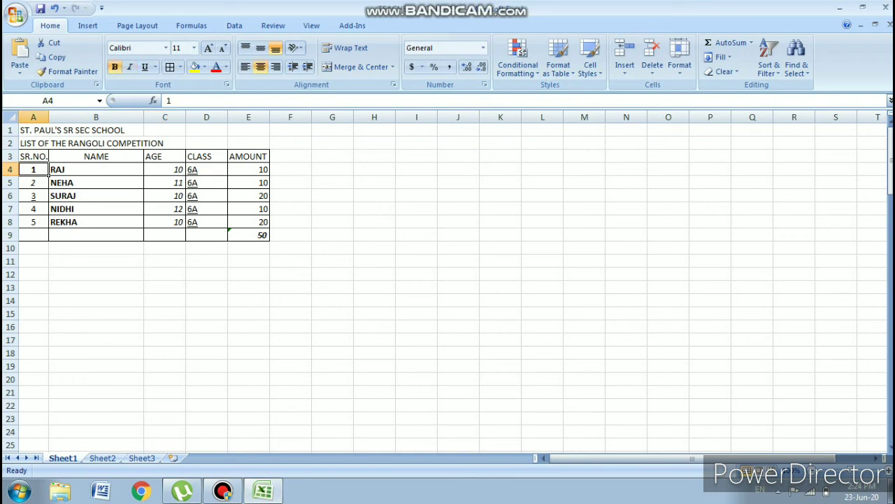
left_click(51, 173)
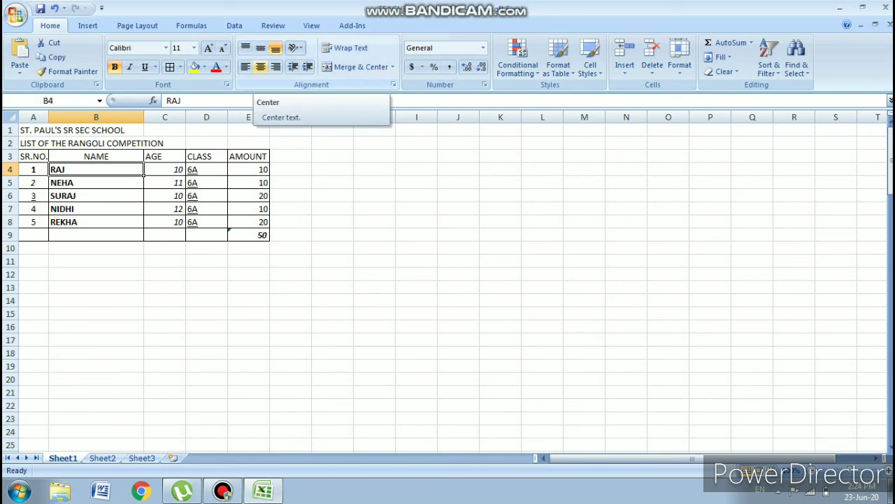
left_click(260, 67)
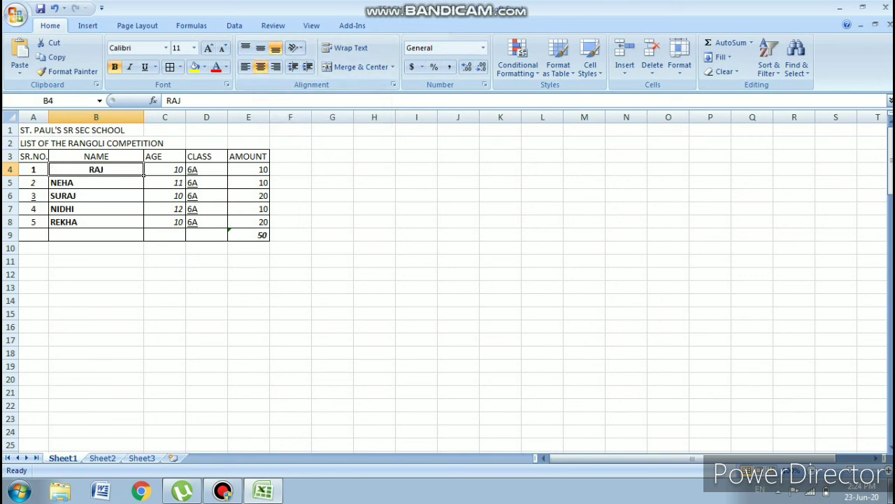
left_click(142, 186)
key("ctrl+e")
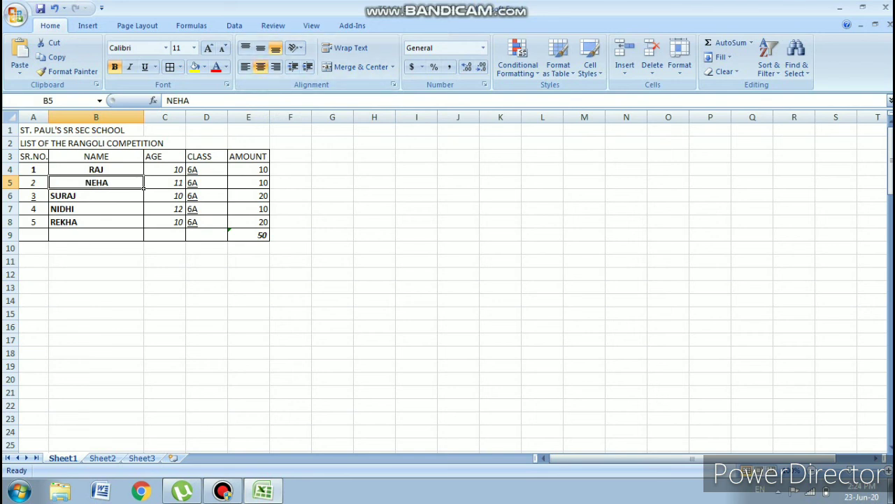
left_click(143, 199)
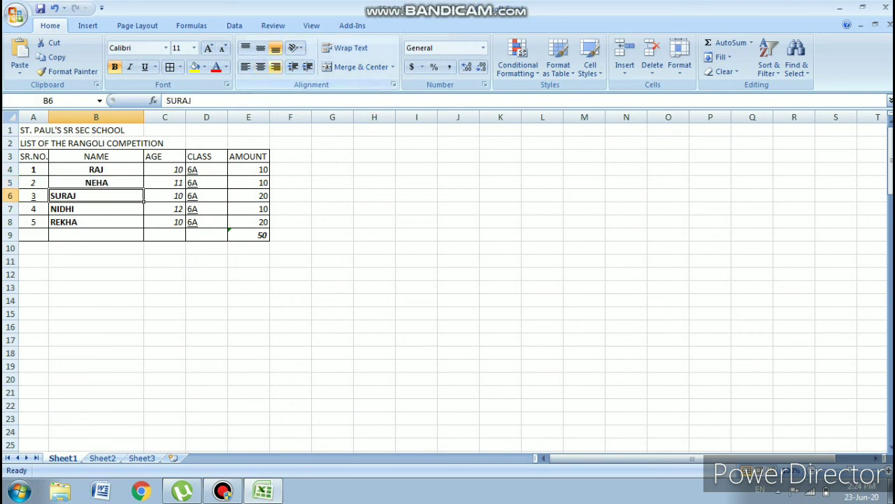
left_click(277, 67)
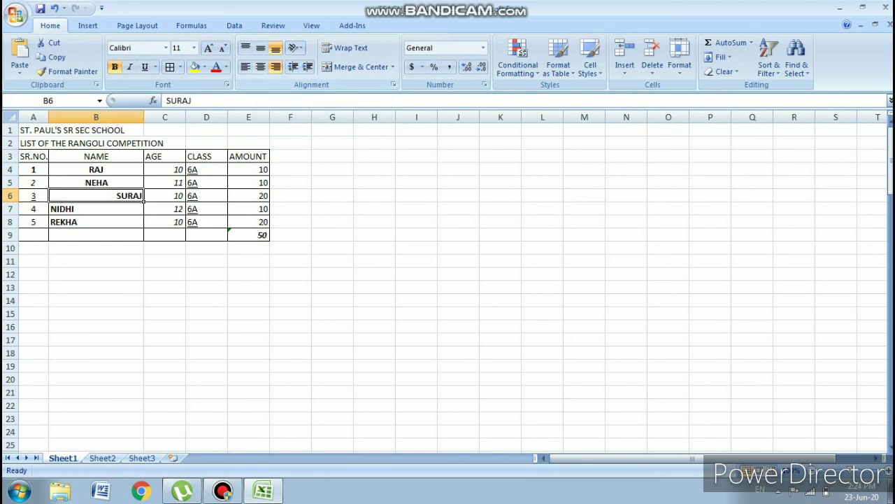
Enlarge row 4 to about three times its height and try middle, top and bottom alignment on the age in cell C4
left_click(183, 173)
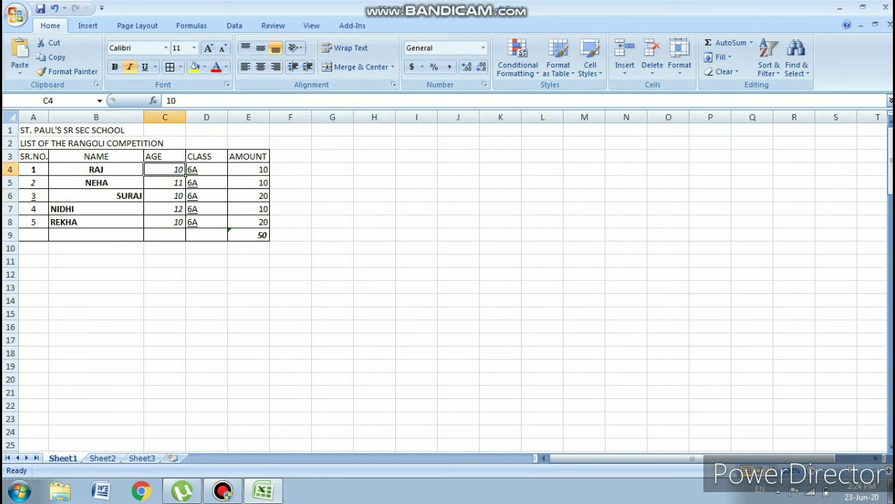
left_click(260, 49)
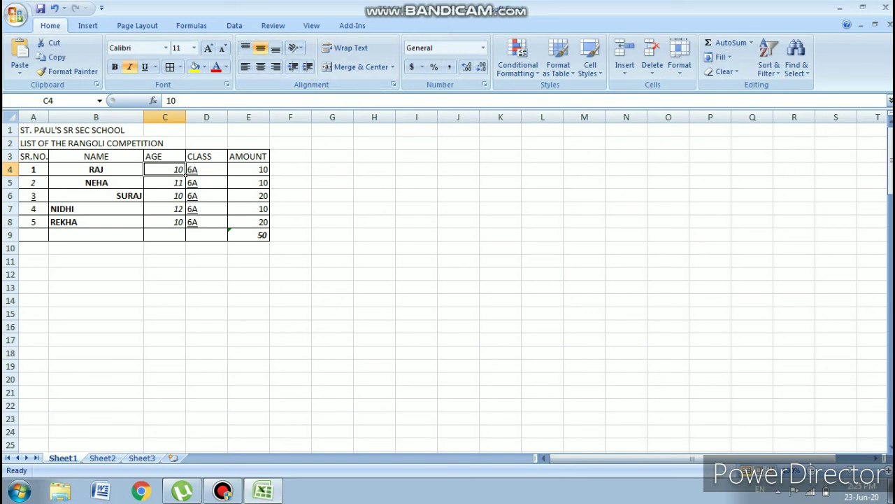
left_click_drag(185, 175, 186, 202)
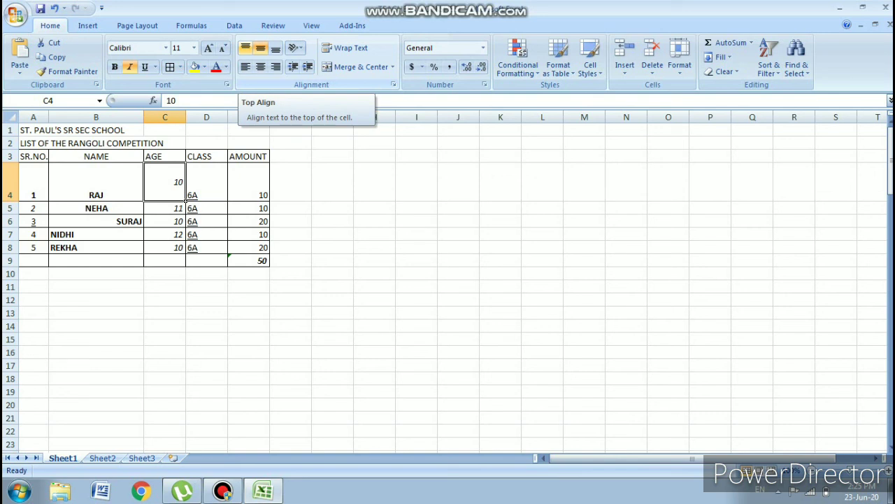
left_click(244, 48)
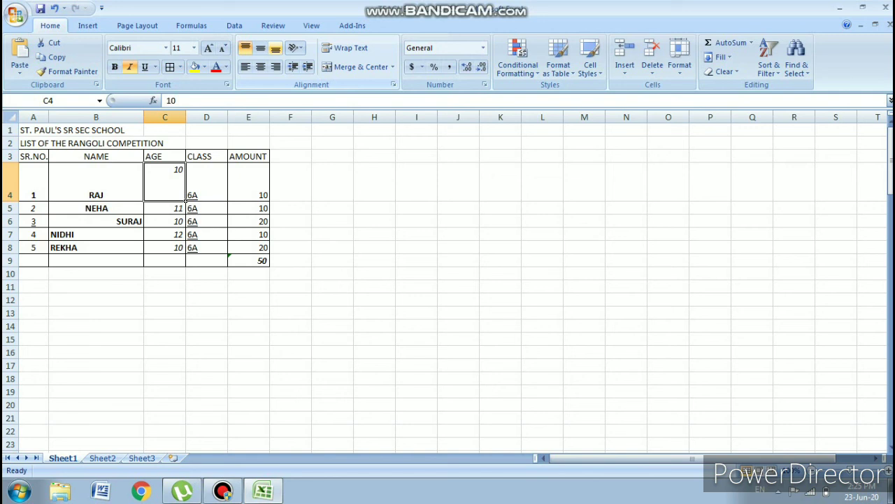
left_click(276, 47)
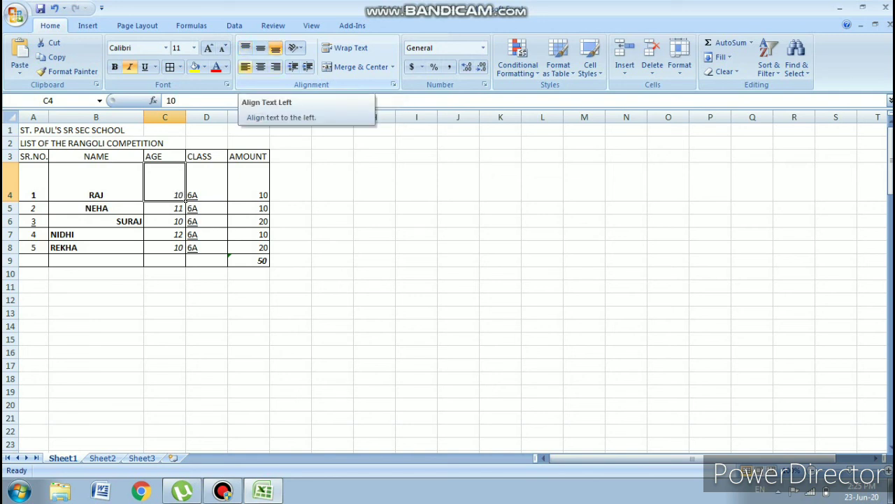
Try left and right alignment on the age in cell C4, then set it to horizontally centered and middle-aligned
left_click(245, 66)
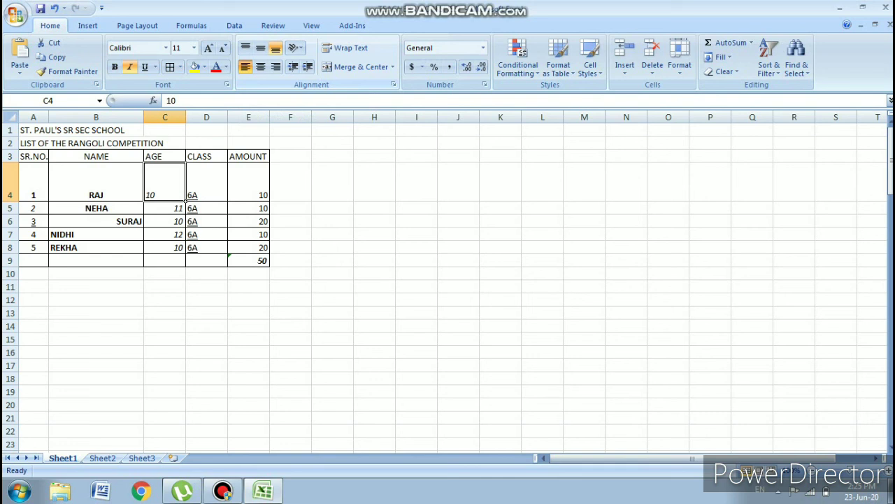
left_click(275, 66)
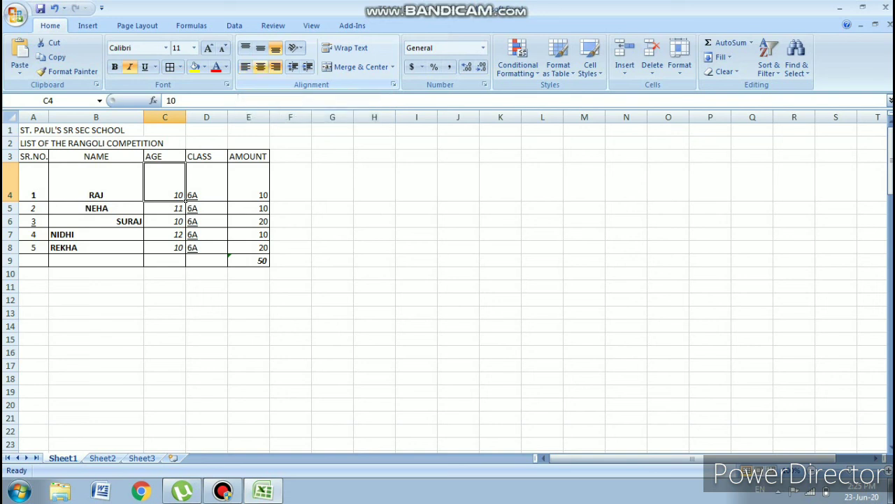
left_click(260, 66)
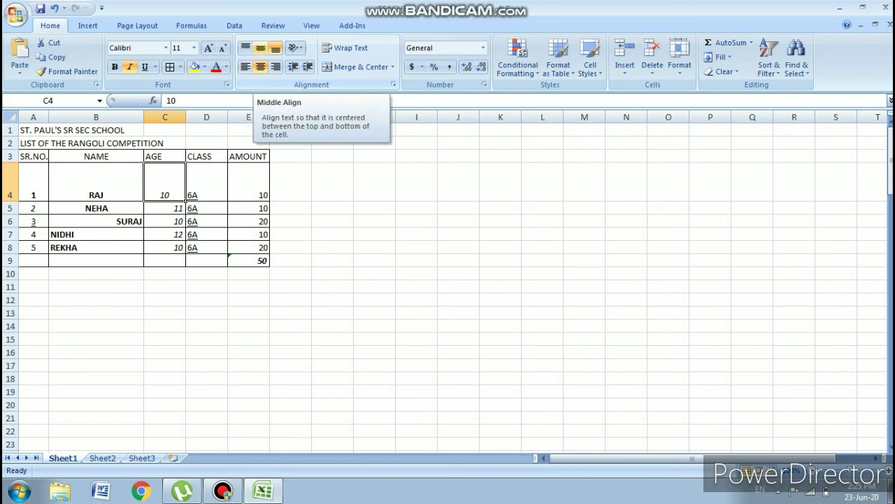
left_click(260, 48)
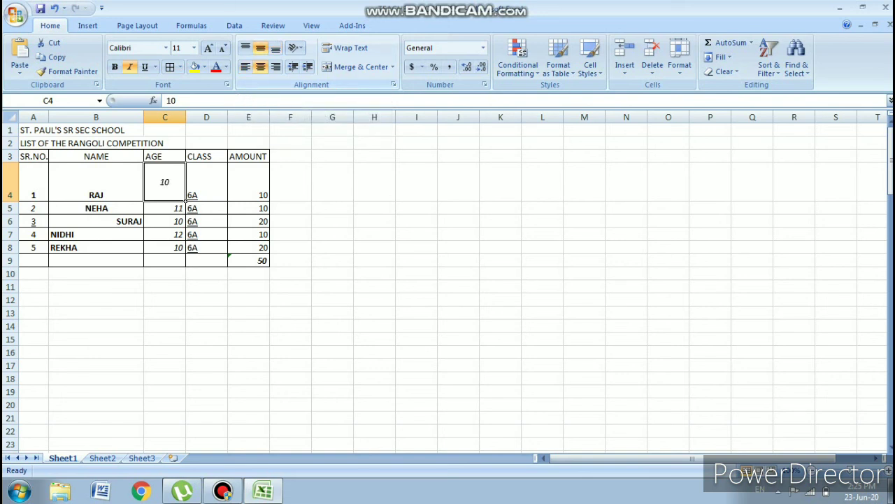
Center the contents of A4:E9 horizontally and align them vertically to the middle of their cells
left_click(47, 199)
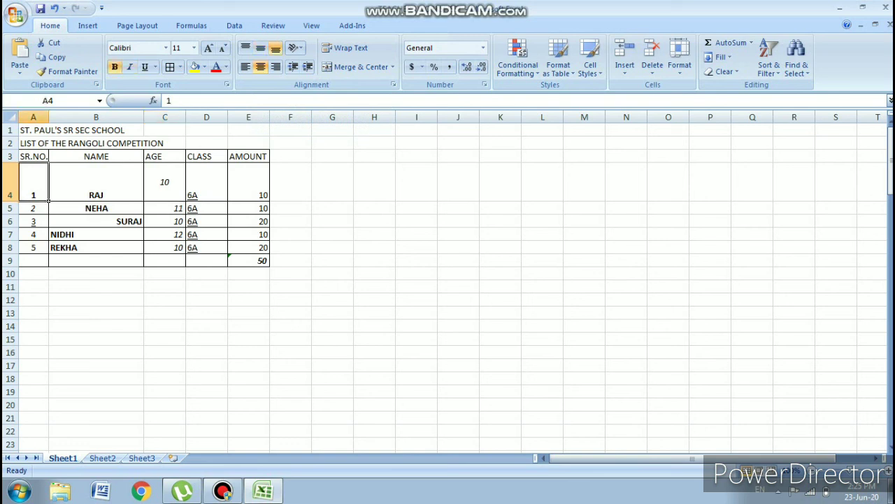
left_click_drag(47, 200, 269, 263)
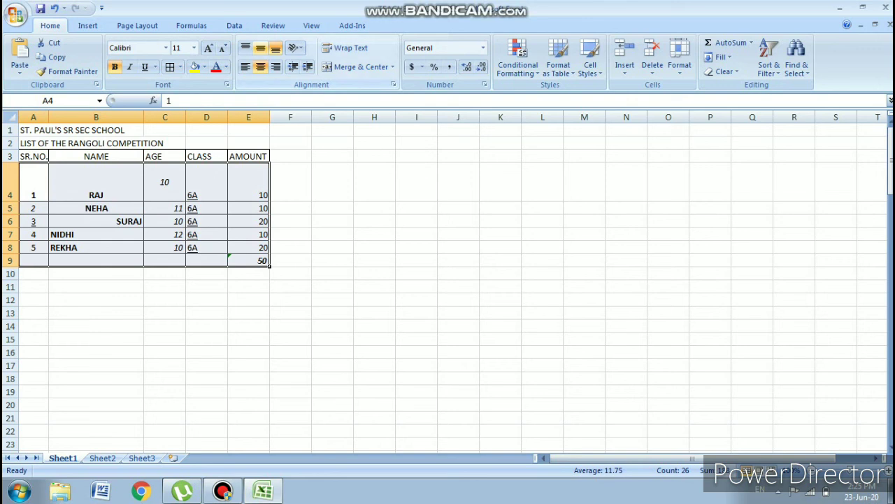
left_click(260, 47)
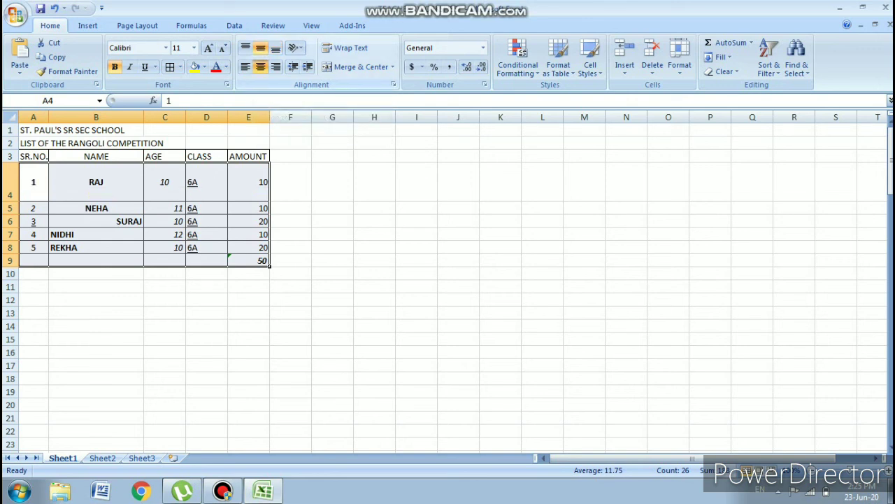
left_click(260, 66)
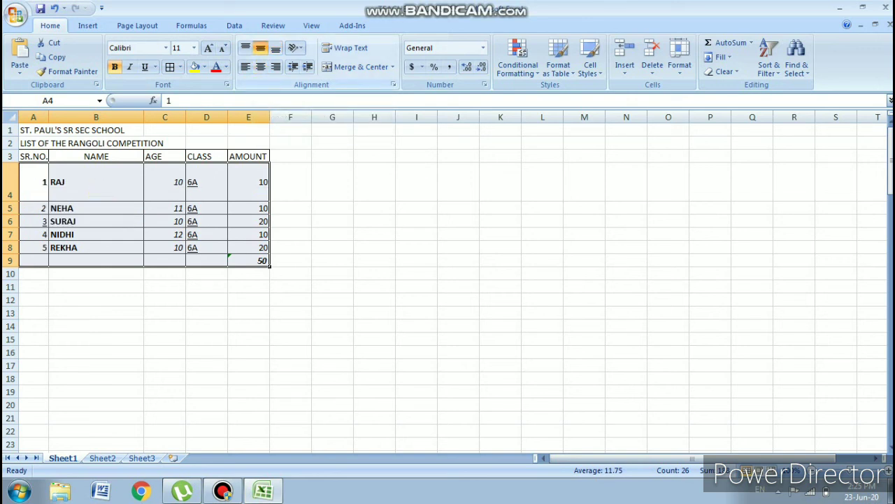
left_click(276, 48)
left_click(260, 66)
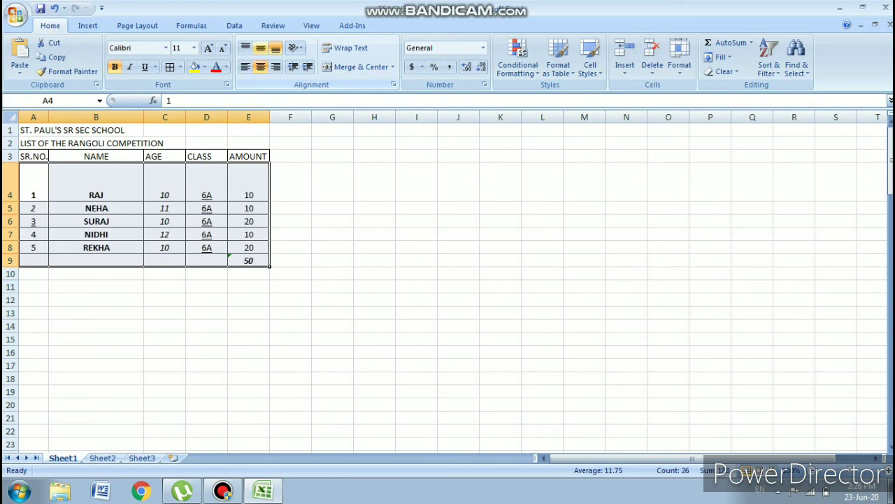
left_click(260, 47)
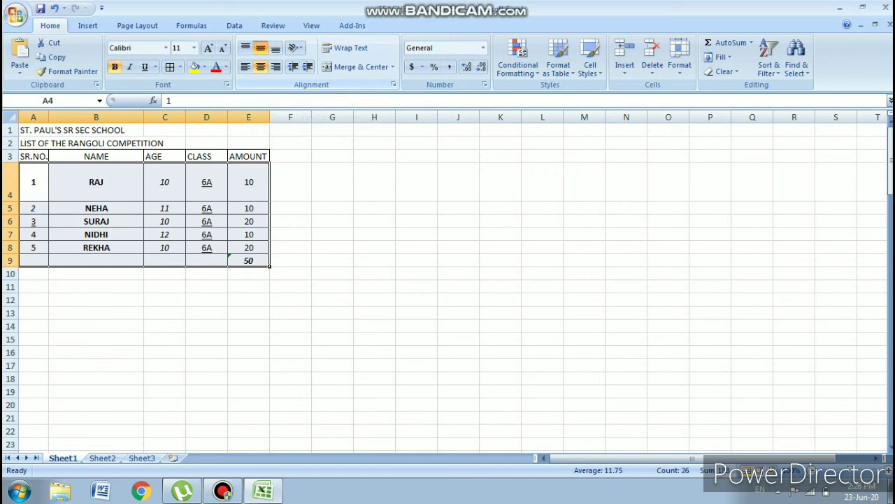